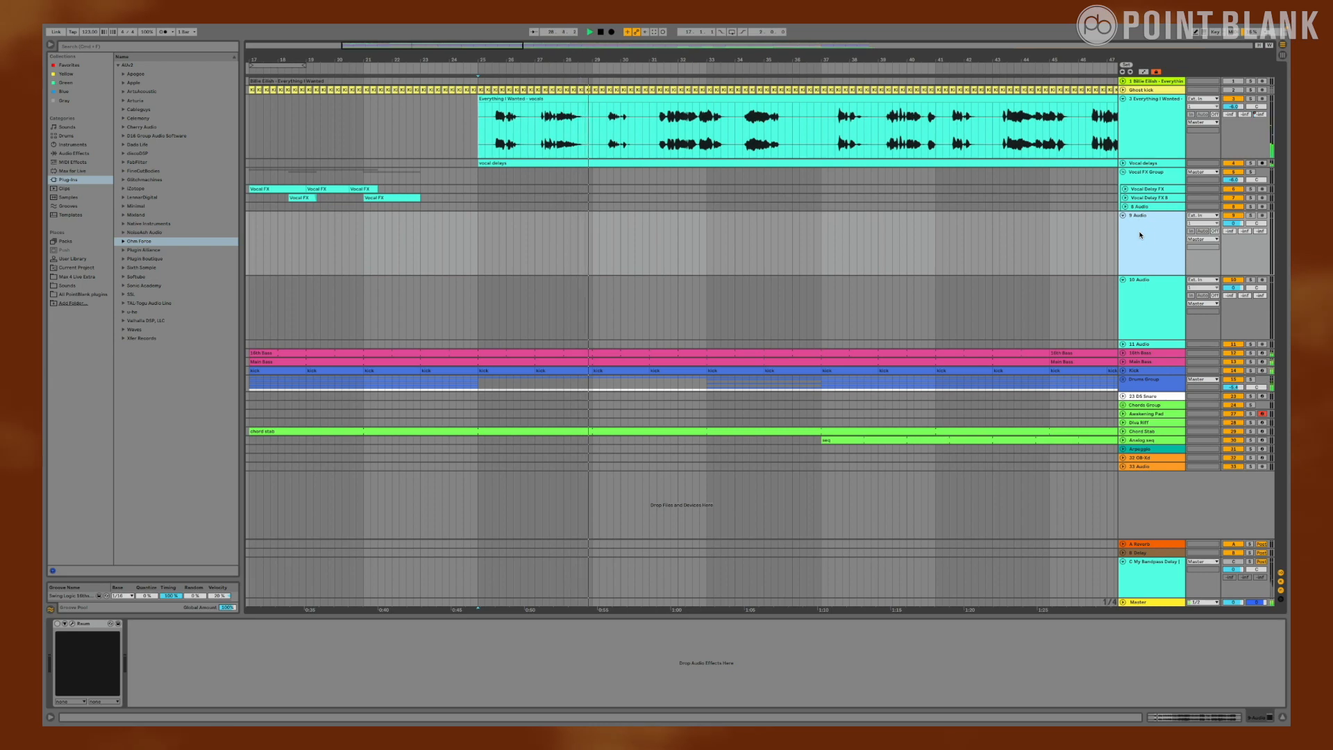
Step: Play the main vocal from bar 35.2 to audition its opening word
key("space")
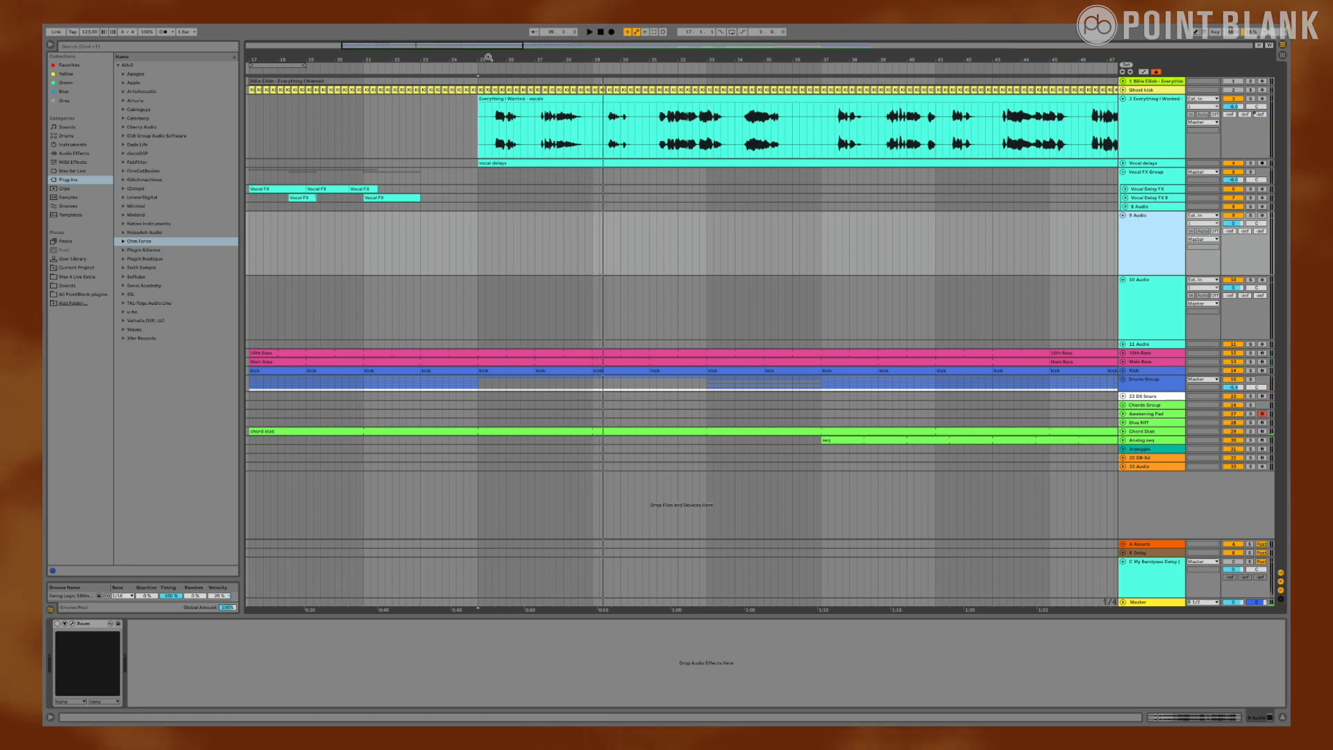
left_click_drag(489, 57, 563, 128)
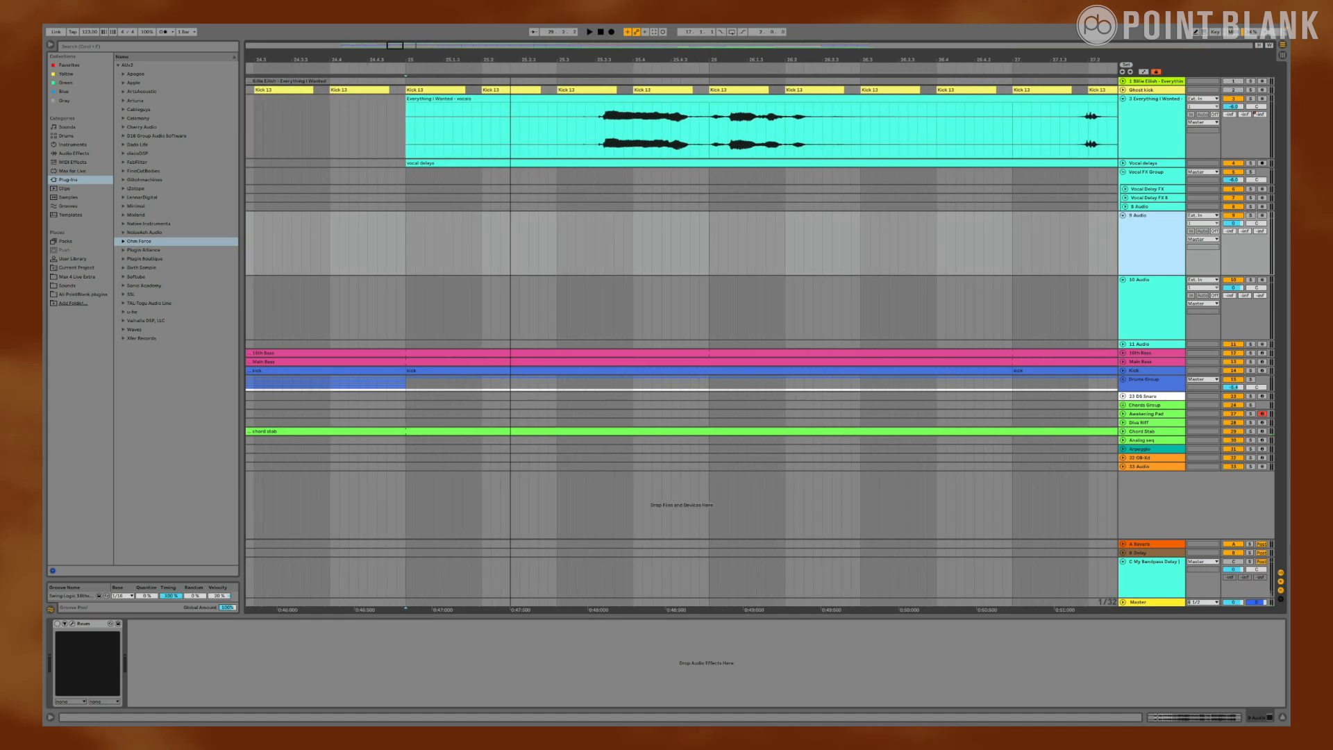
left_click(560, 132)
key("space")
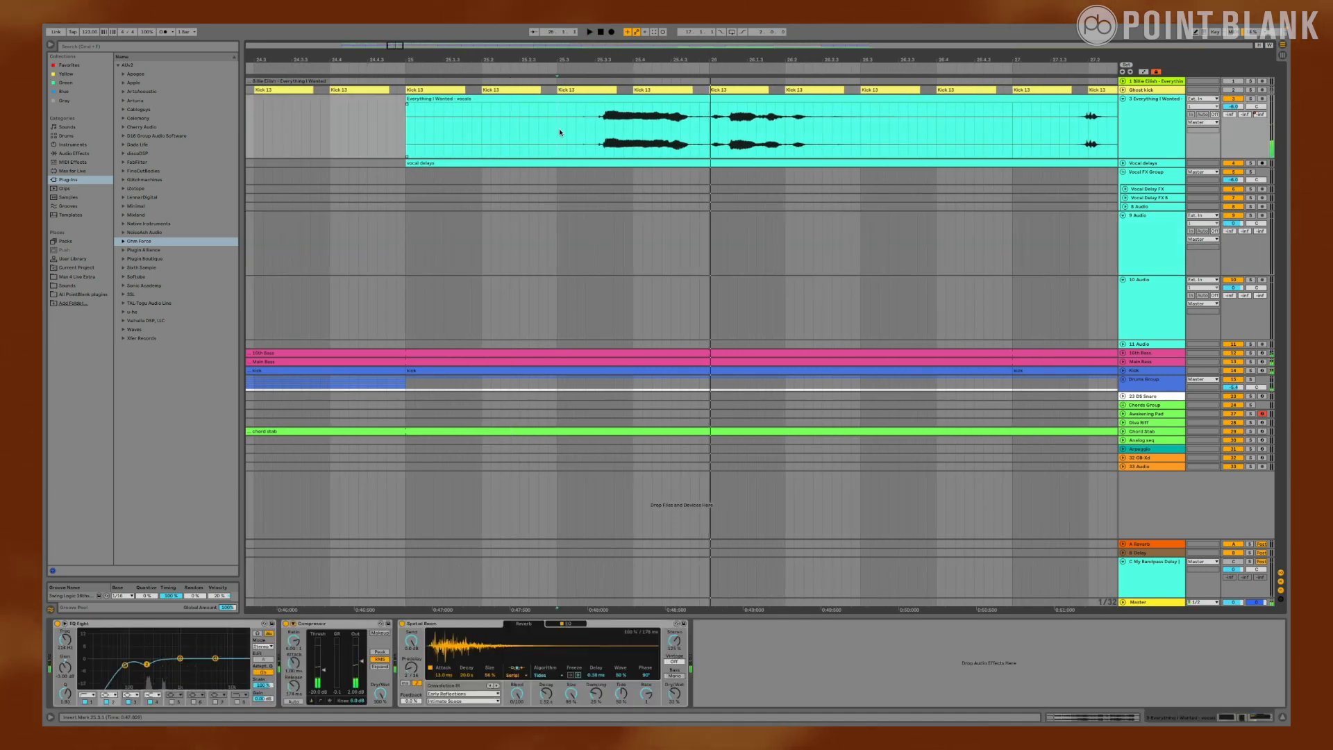
key("space")
Step: Copy the opening vocal word from bar 35.2 to 36 onto the empty 9 Audio track and play it soloed
left_click_drag(561, 133, 693, 243)
left_click(624, 217)
key("space")
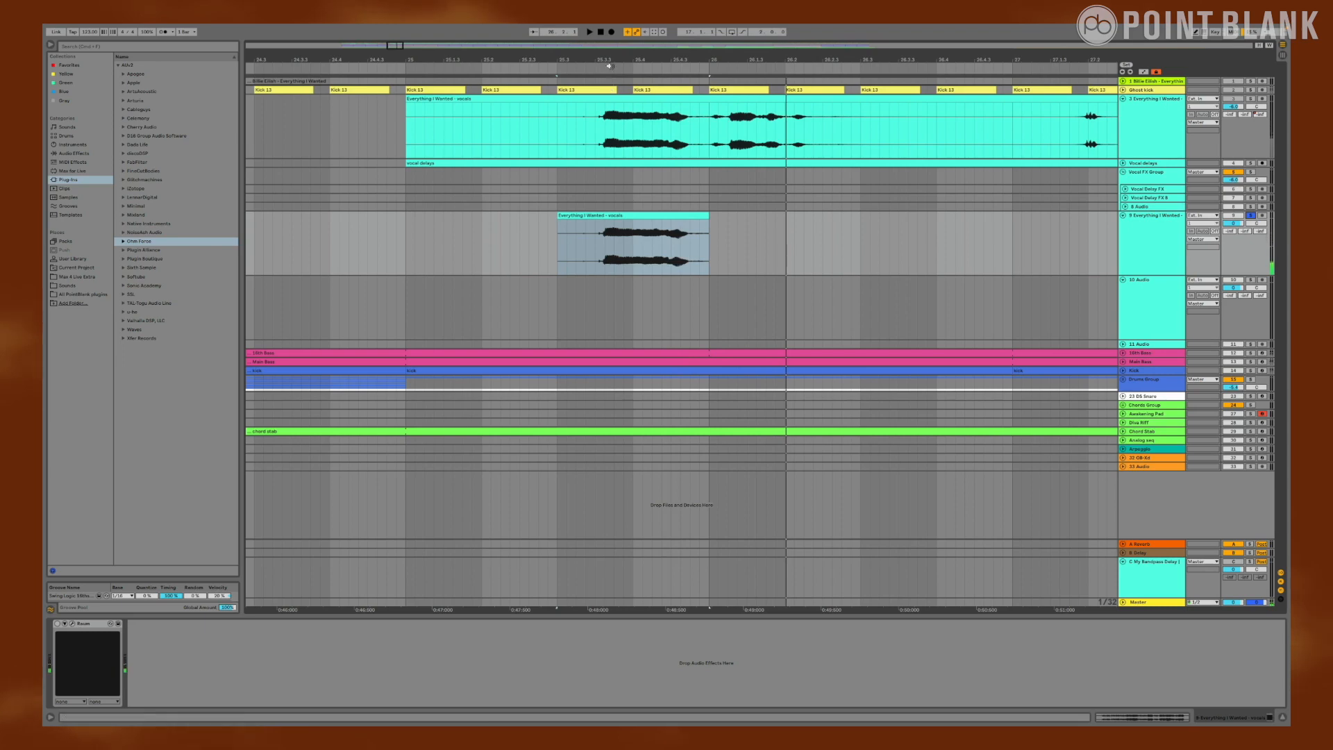
Step: Trim the end of the copied vocal clip to just after 35.4 and give it a short fade-out
left_click_drag(610, 66, 724, 233)
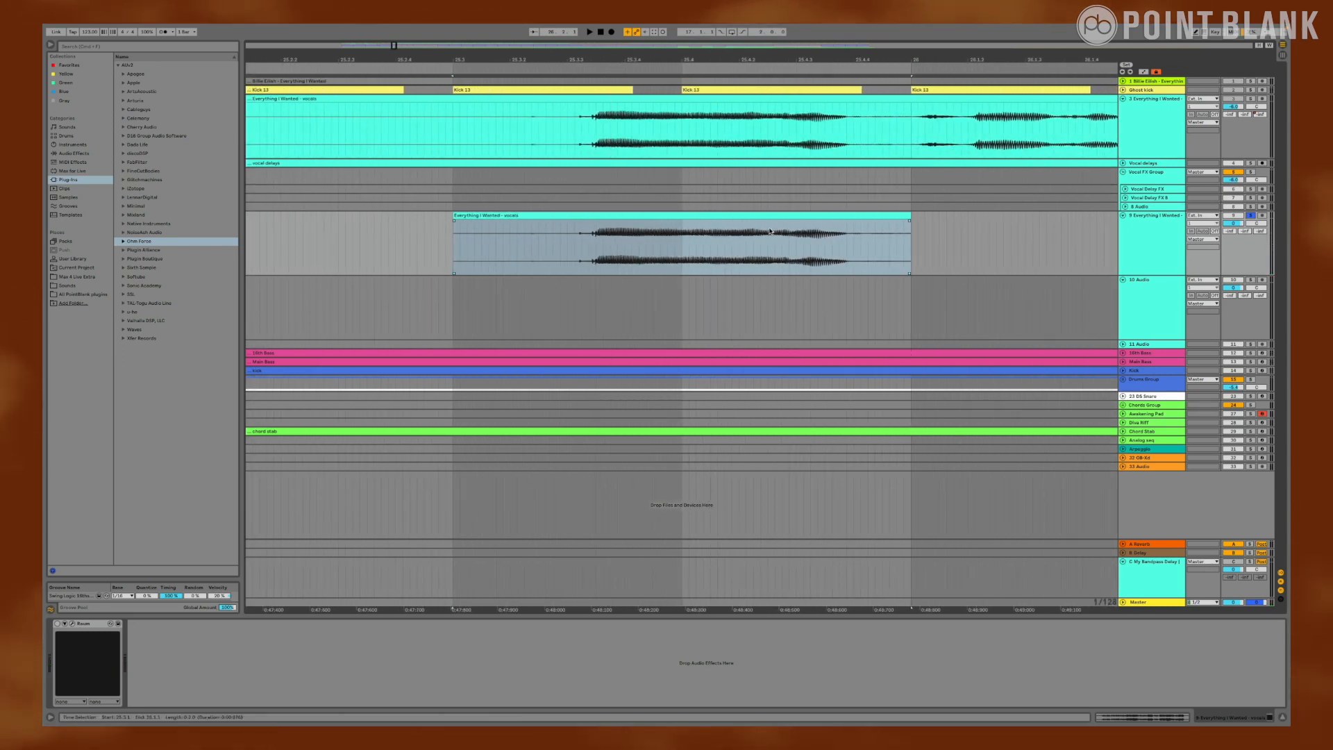
left_click_drag(909, 223, 712, 221)
key("space")
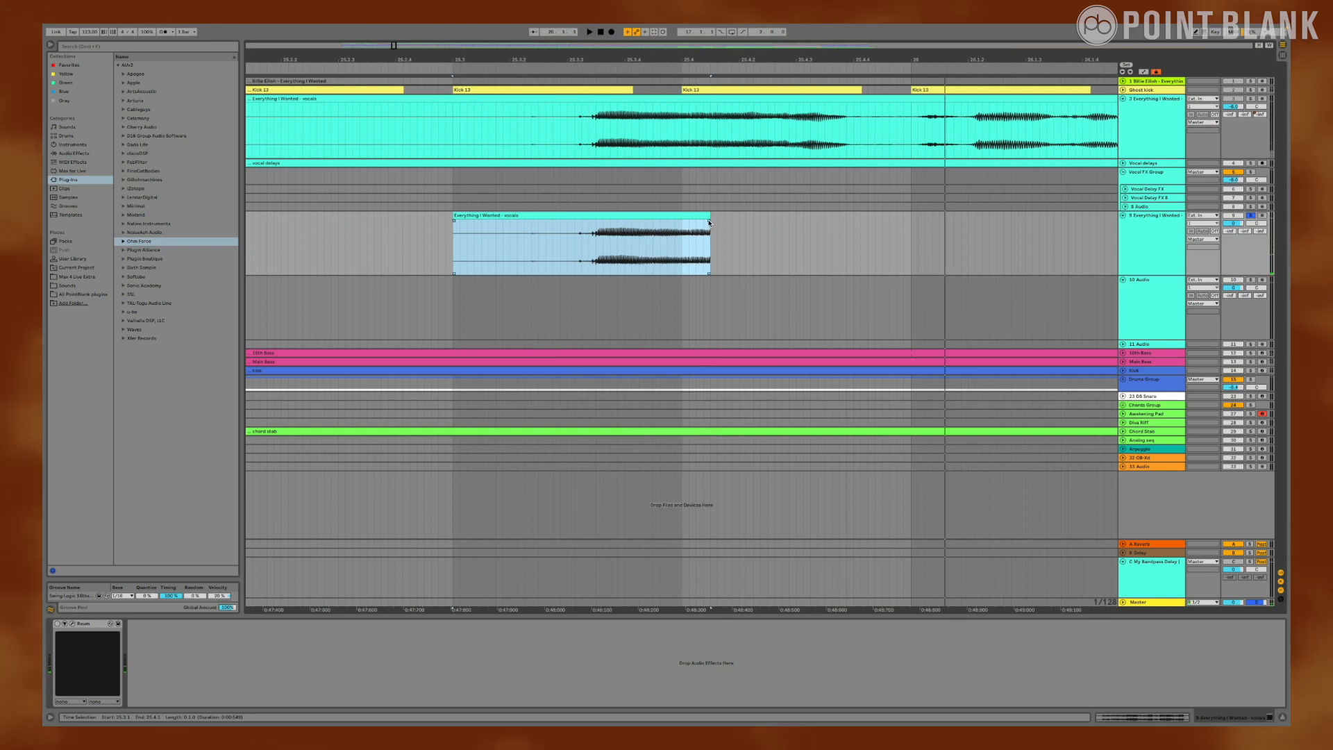
left_click_drag(708, 221, 686, 222)
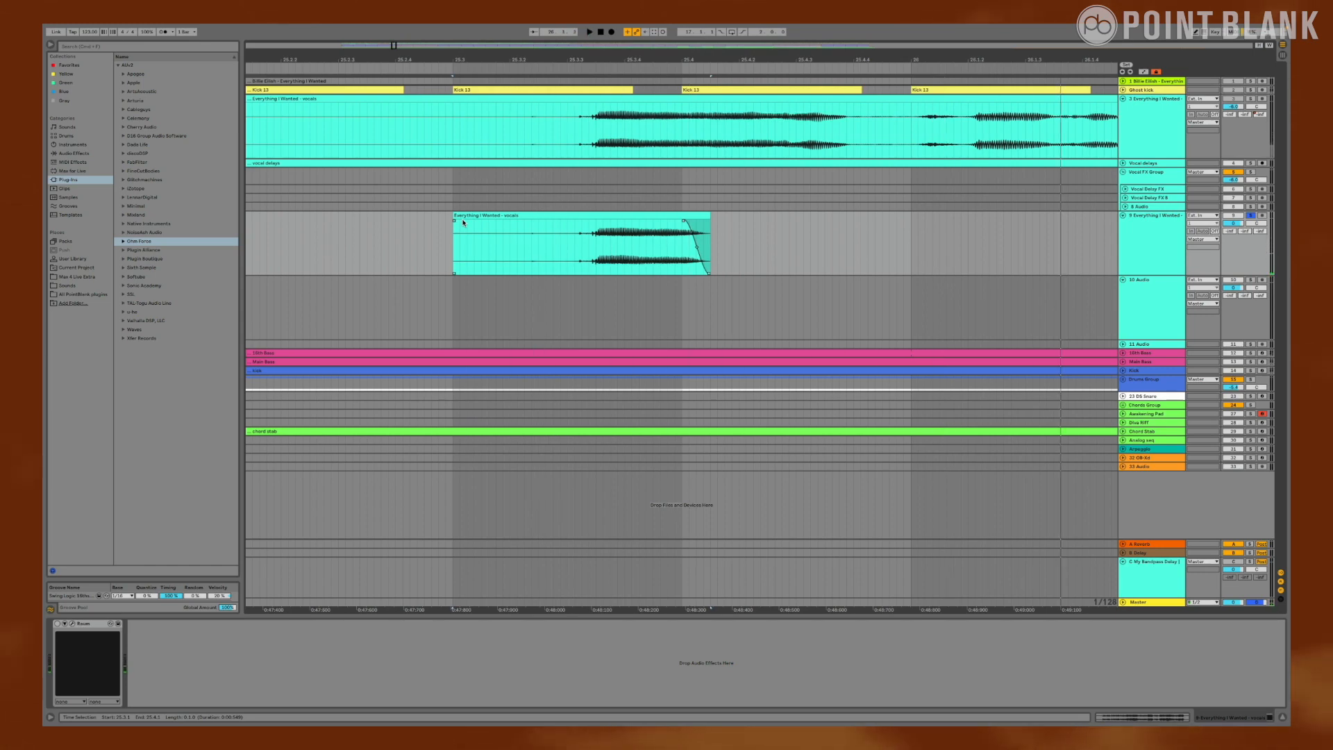
Step: Audition the trimmed vocal clip within the full mix by unsoloing its track, and solo the track again
left_click(1249, 216)
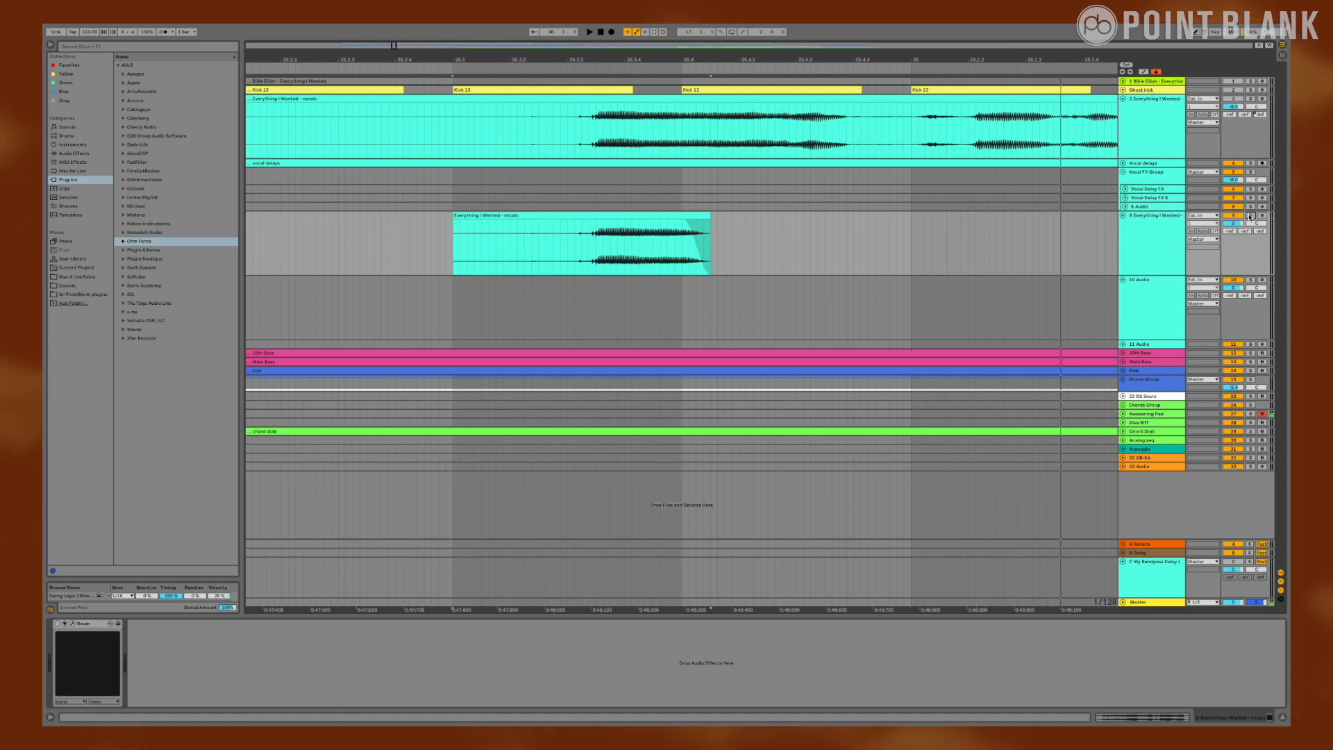
key("space")
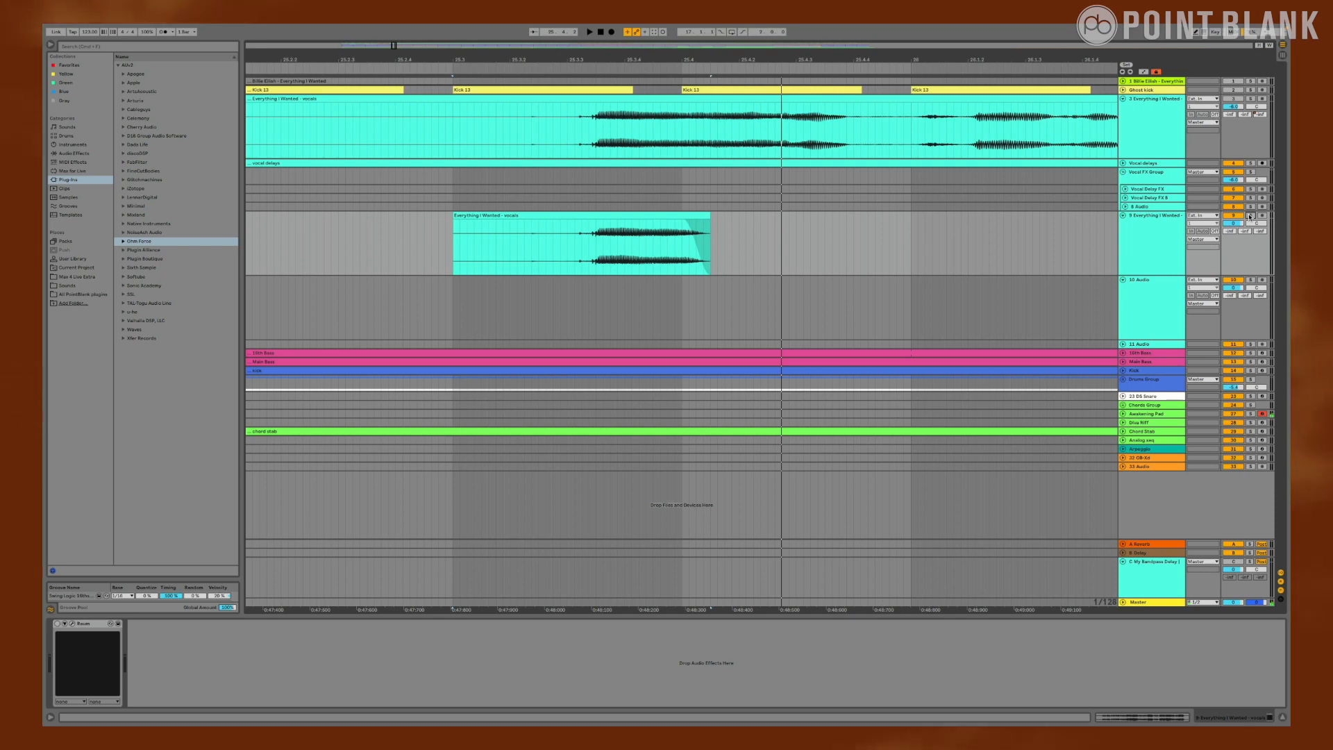
left_click(1249, 216)
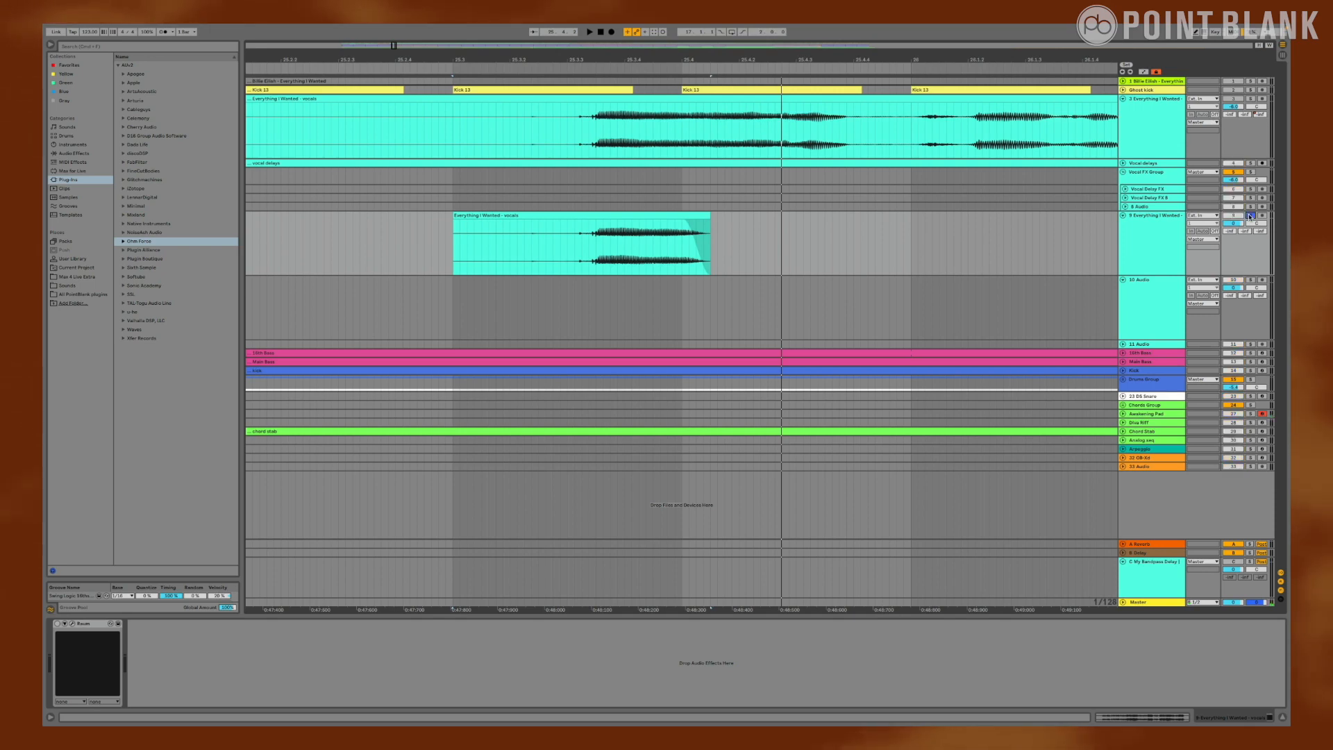
Step: Enable the Raum reverb on the copied vocal track and set its Mix to 100 %
left_click(58, 624)
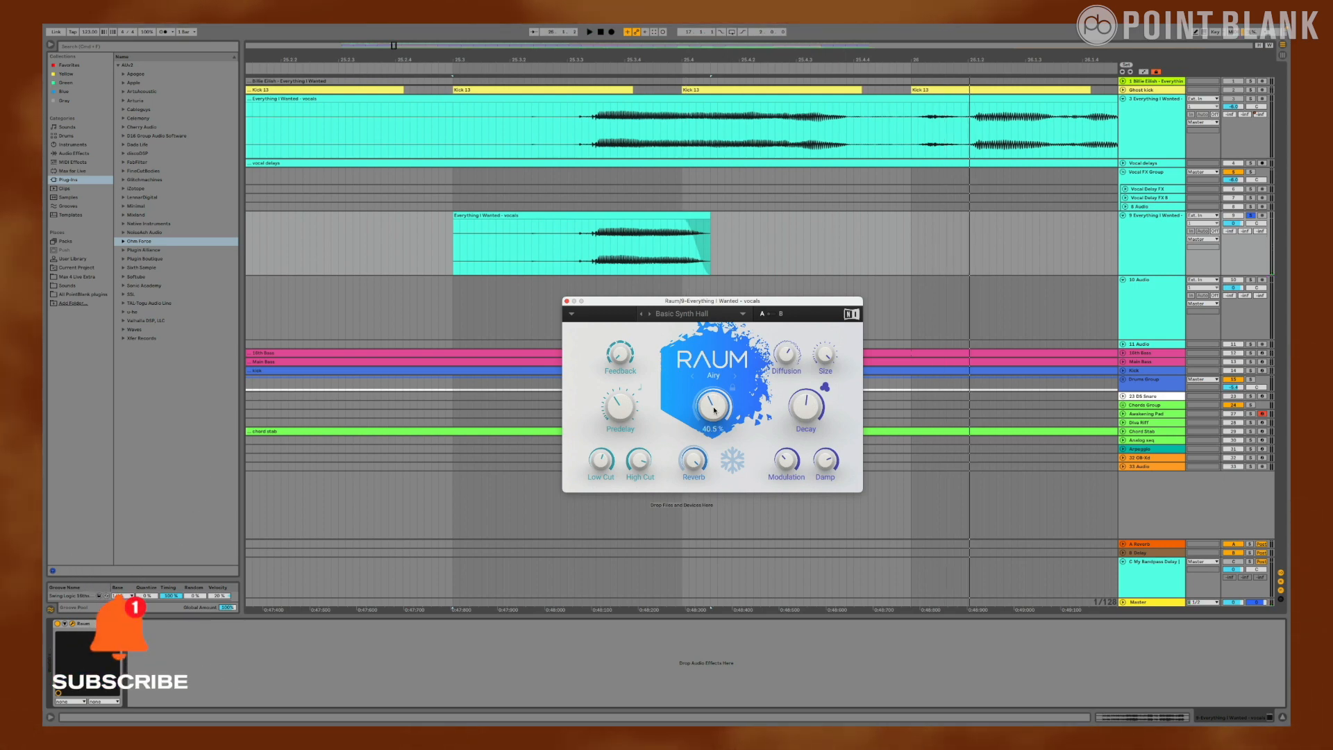
left_click_drag(722, 386, 722, 314)
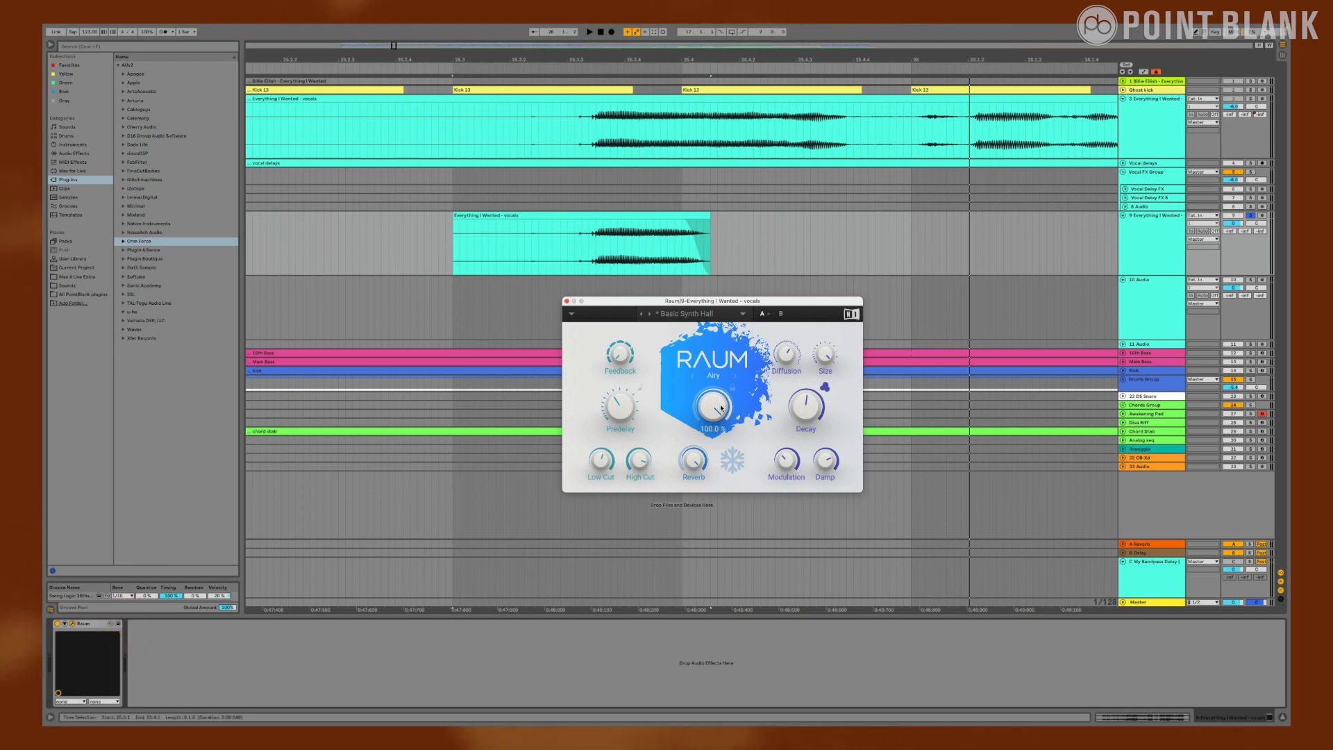
key("space")
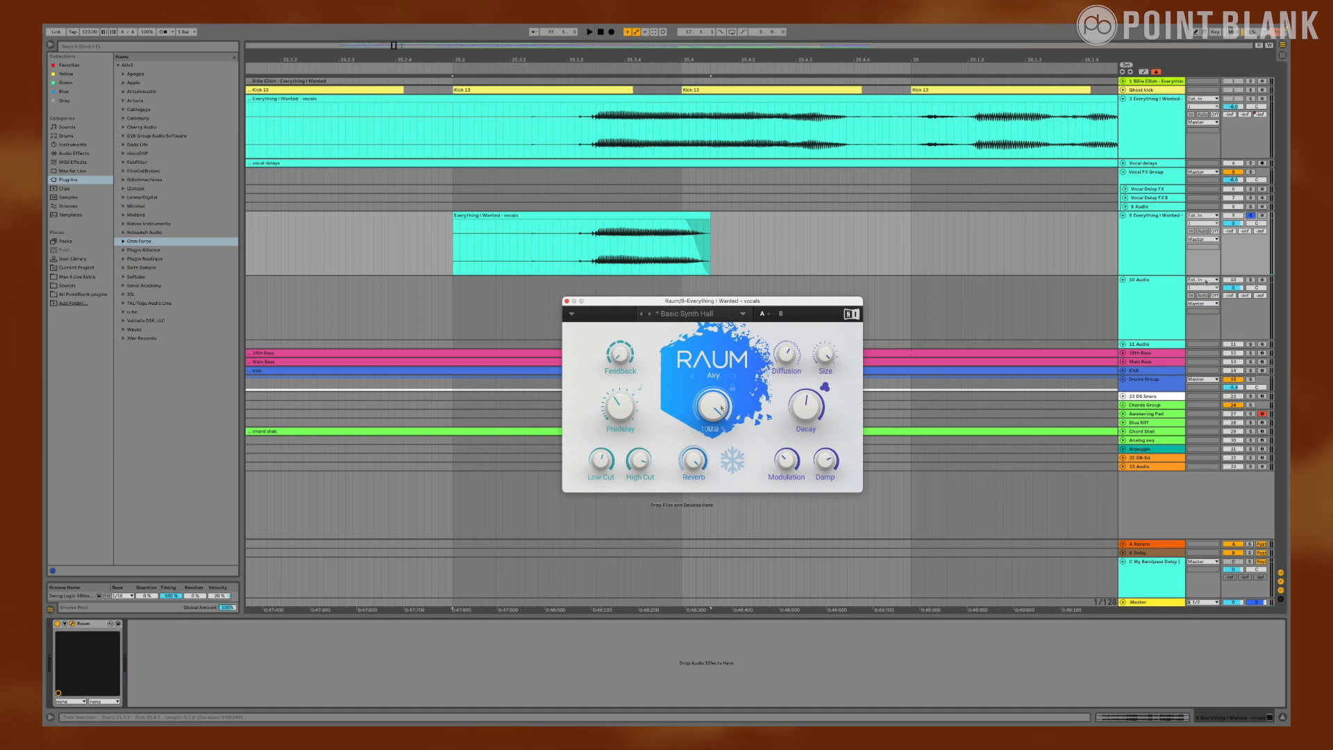
Step: Route the 9-Everything I Wanted - vocals track into 10 Audio, arm it and record the vocal's reverb tail
left_click(1206, 281)
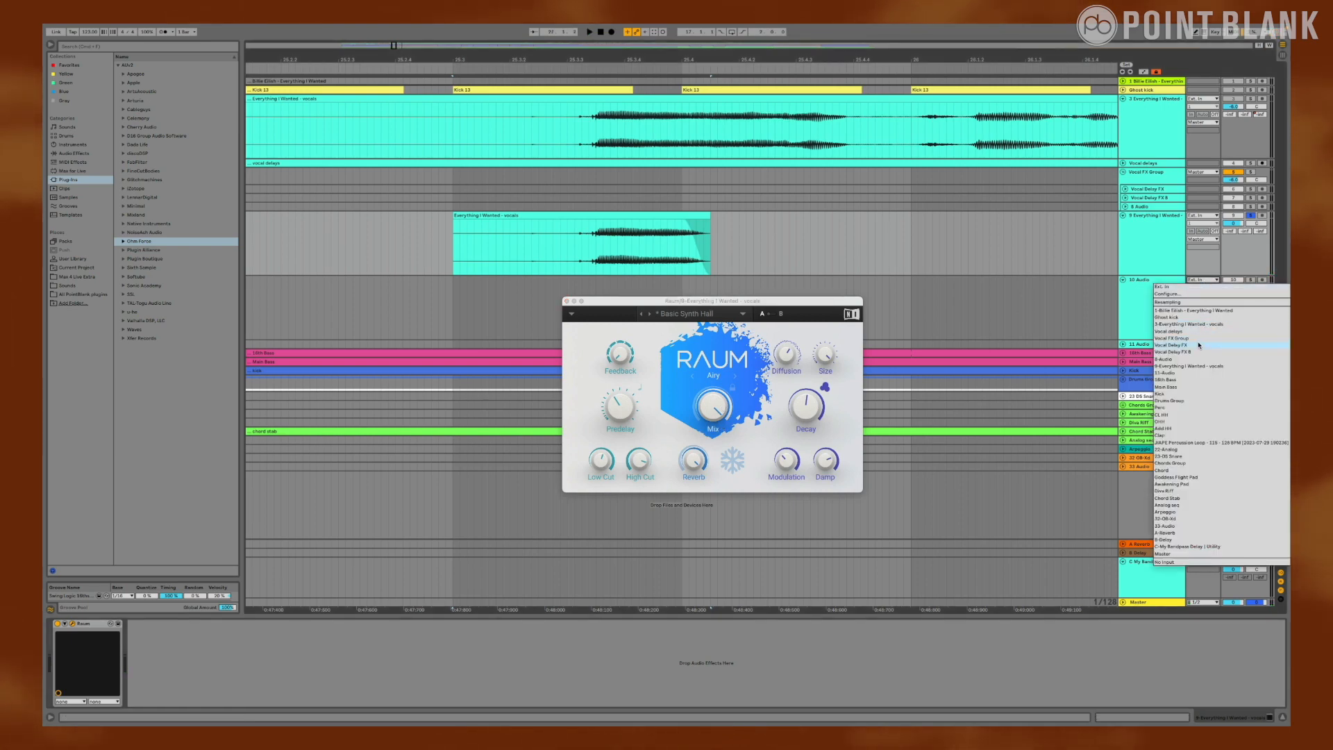
left_click(1190, 366)
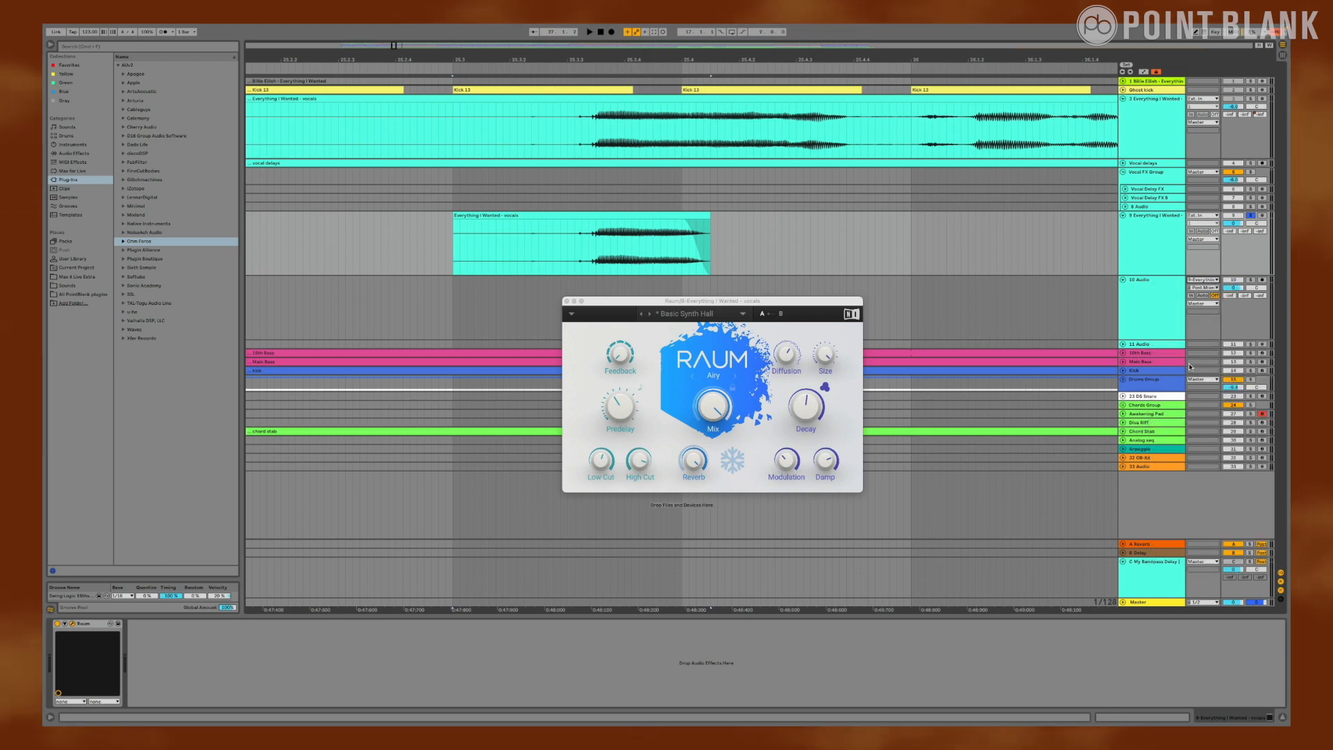
left_click(1262, 280)
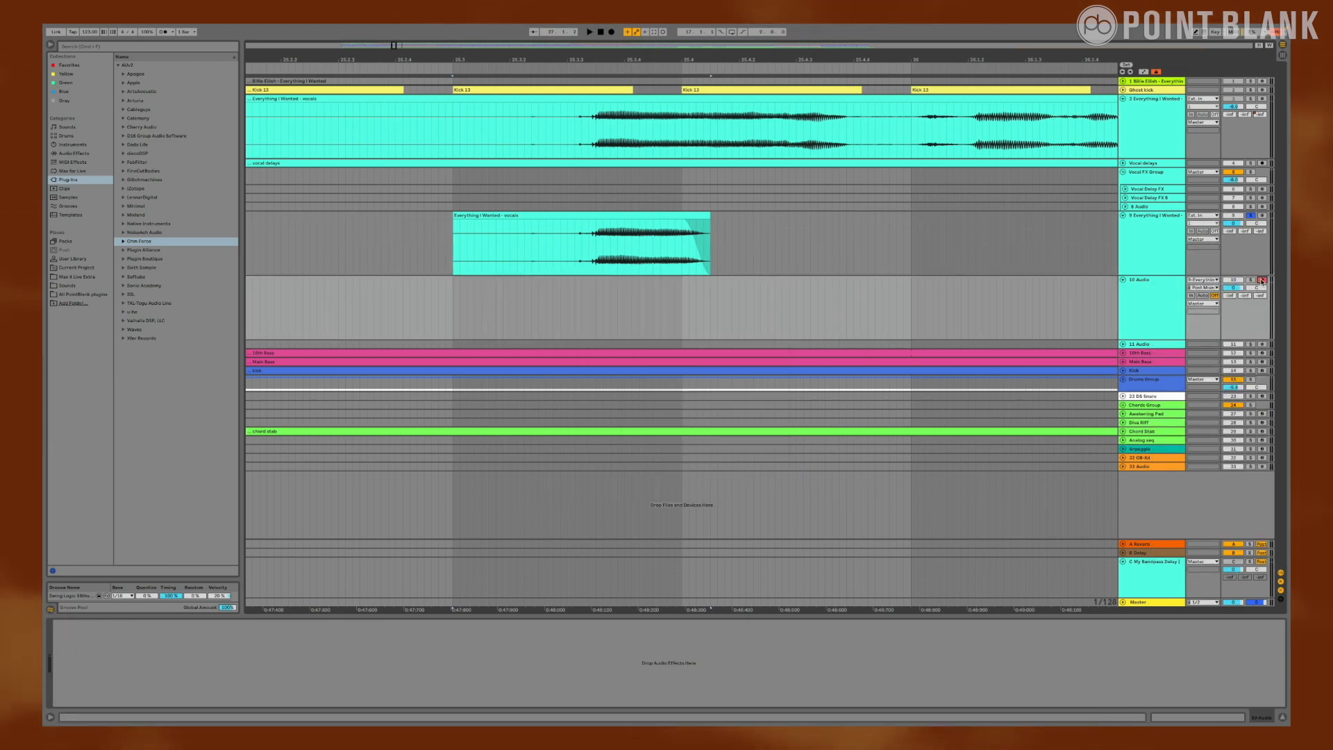
left_click(613, 32)
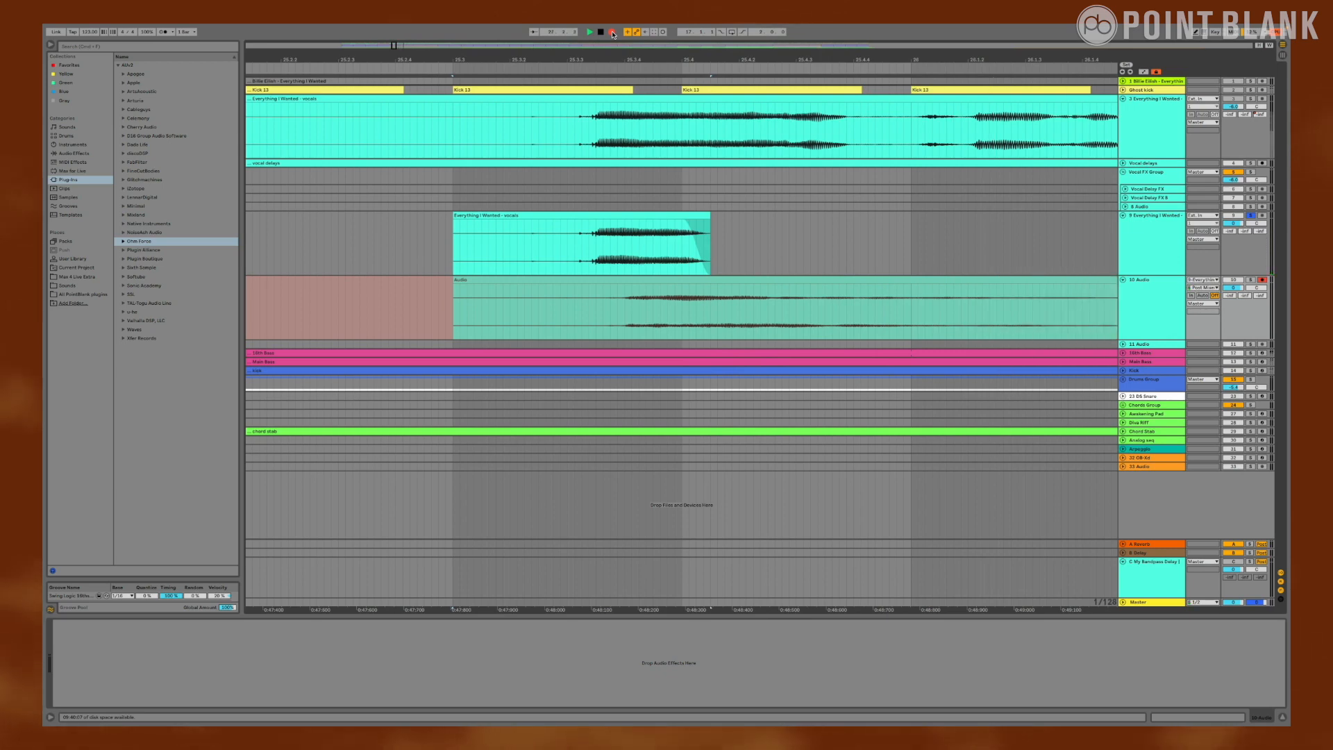
key("space")
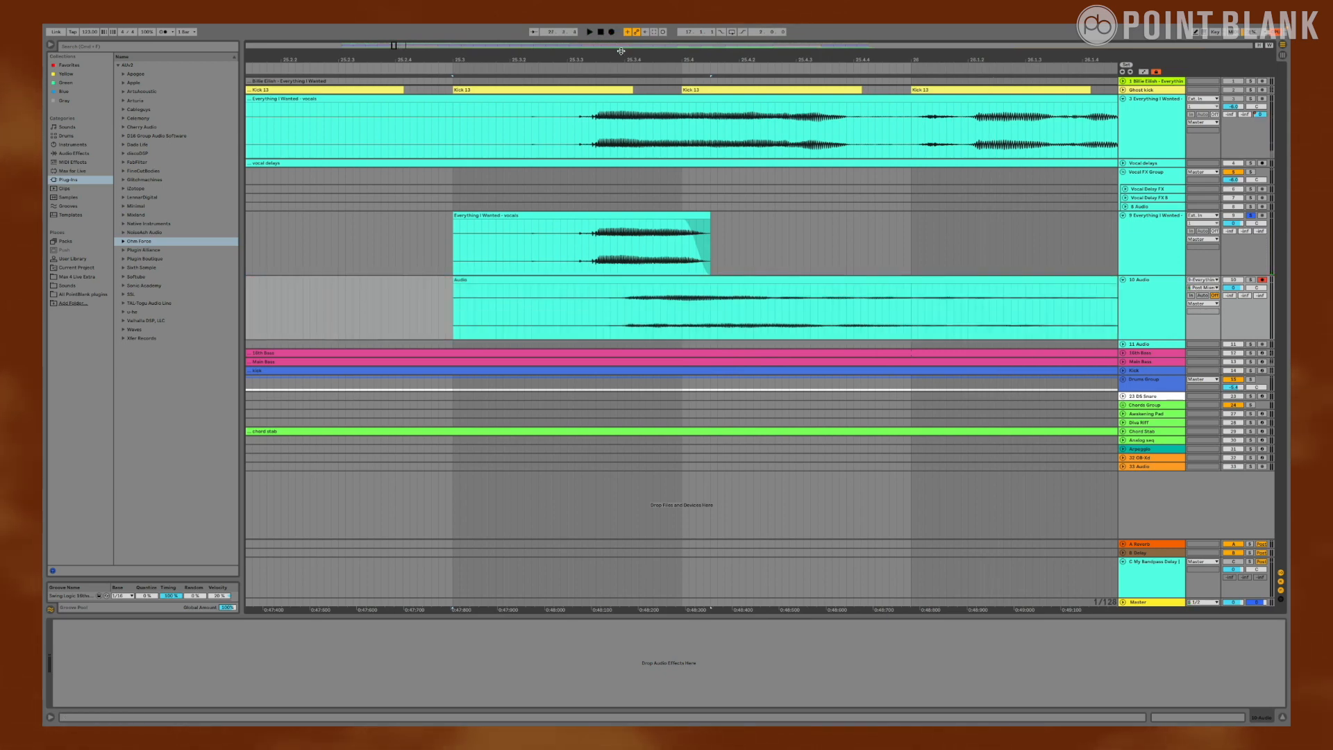
Step: Reverse the recorded reverb clip on 10 Audio and unsolo the copied vocal track
left_click_drag(621, 58, 539, 33)
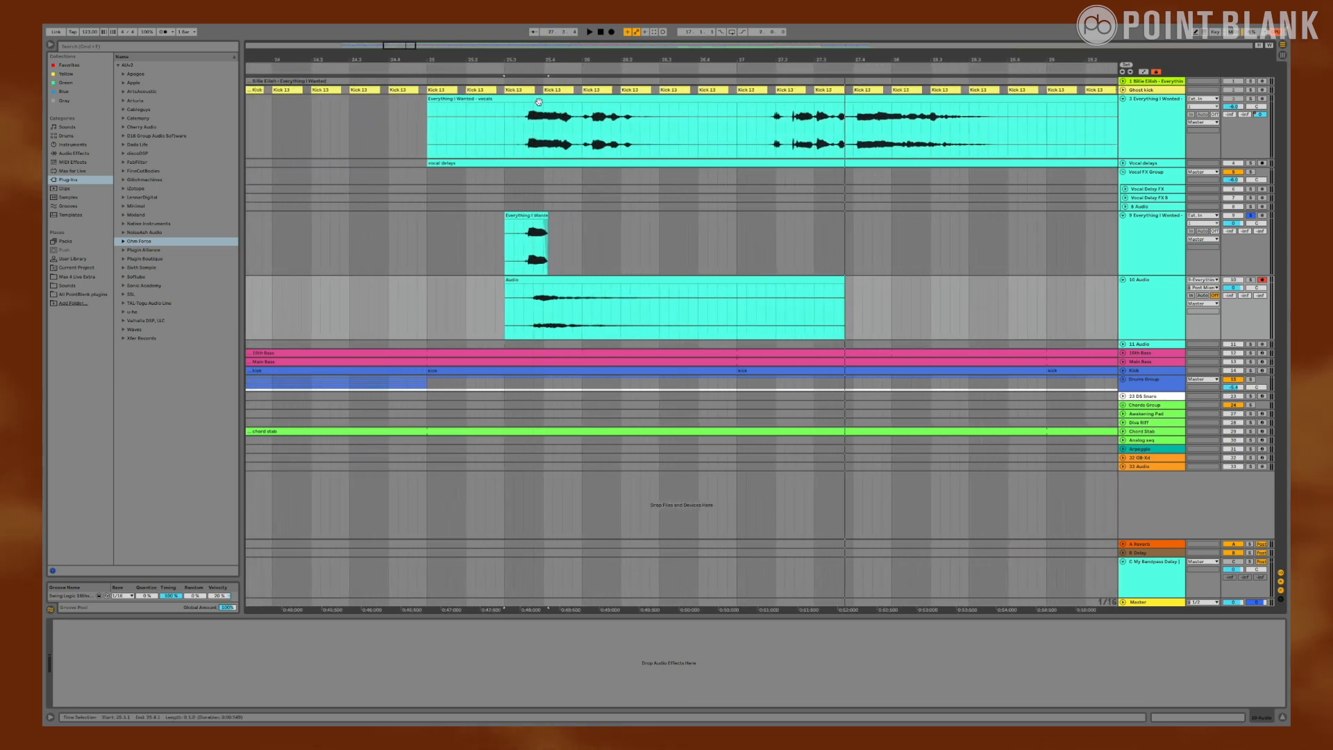
left_click(577, 279)
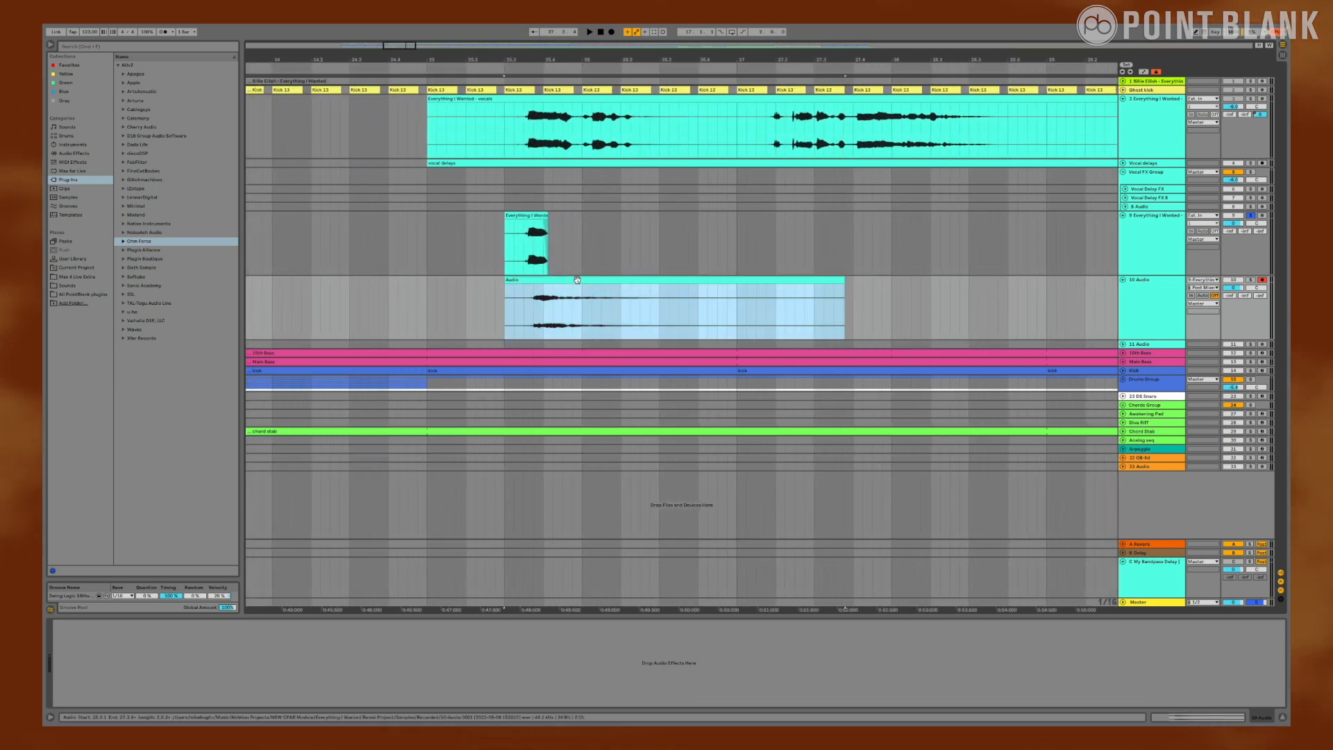
key("r")
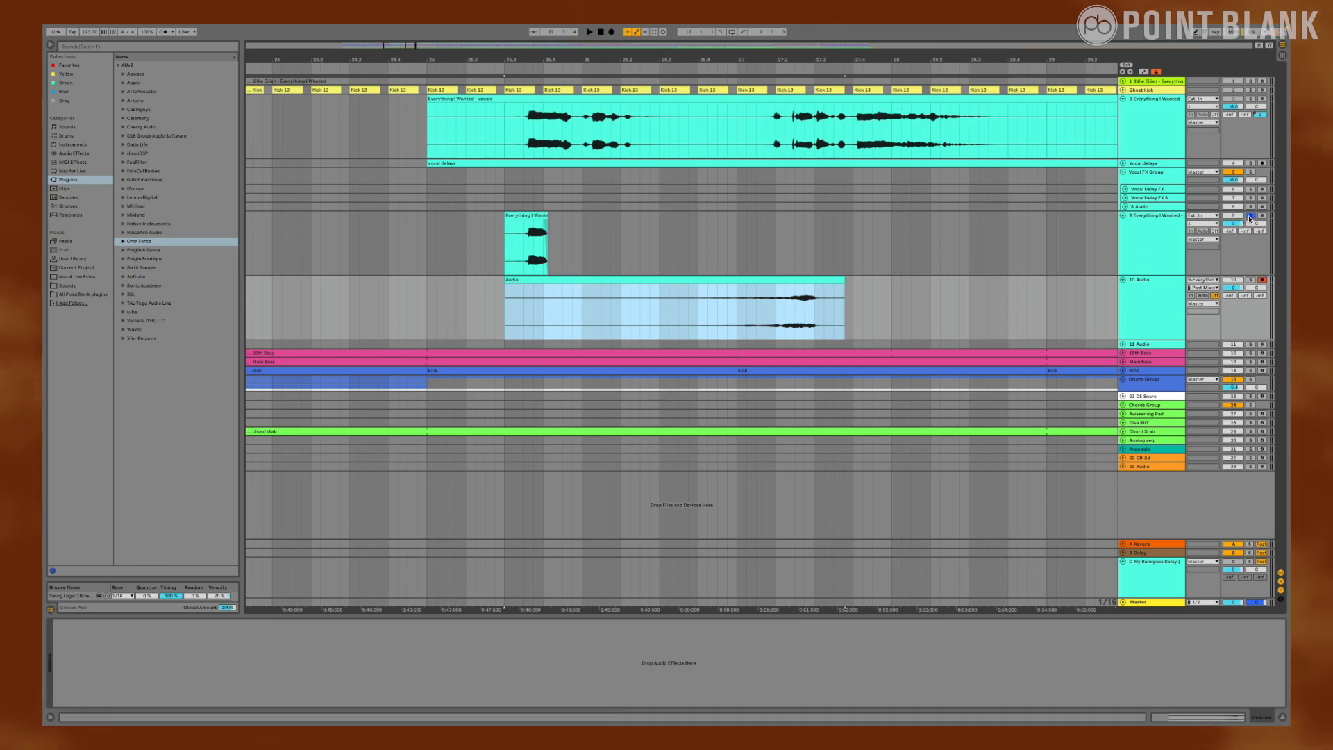
left_click(1200, 271)
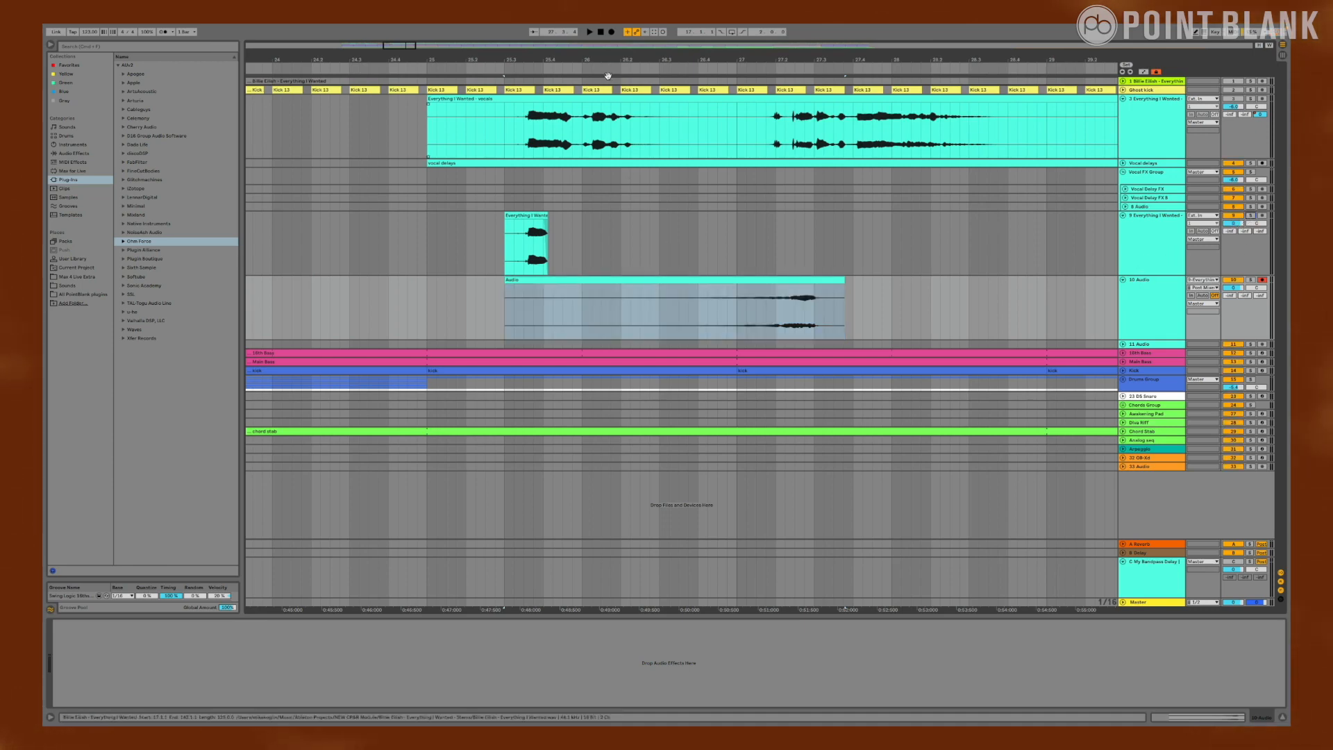
Step: Move the reversed reverb clip earlier so it swells into the opening vocal word, and fold the copied vocal track
left_click_drag(606, 61, 674, 37)
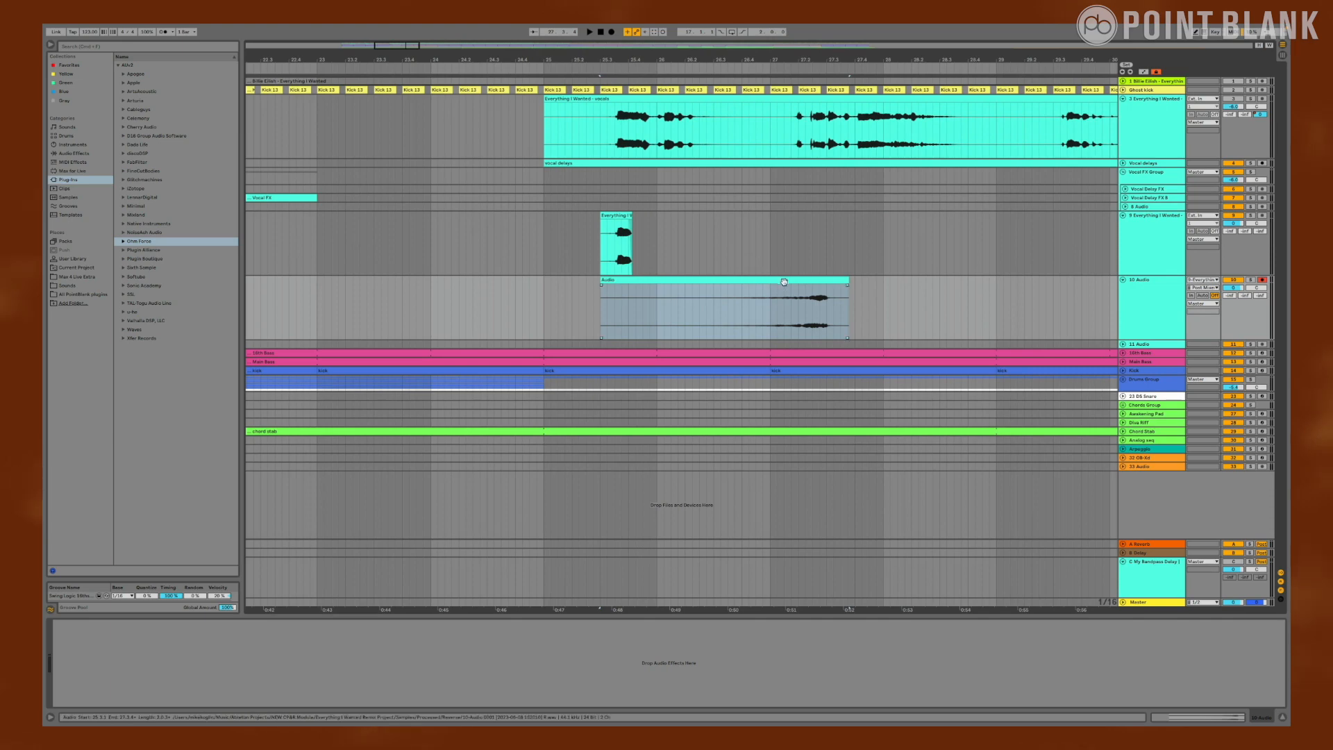
left_click_drag(784, 280, 579, 287)
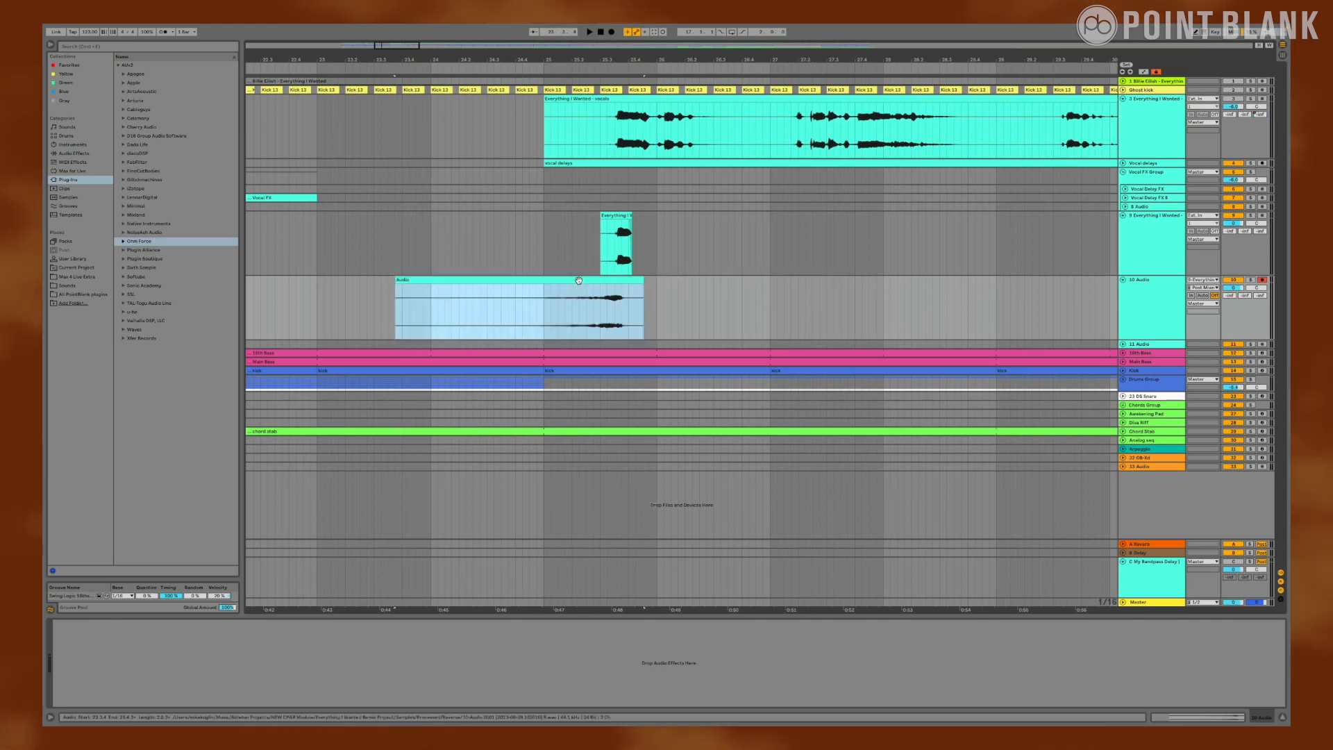
left_click(1123, 215)
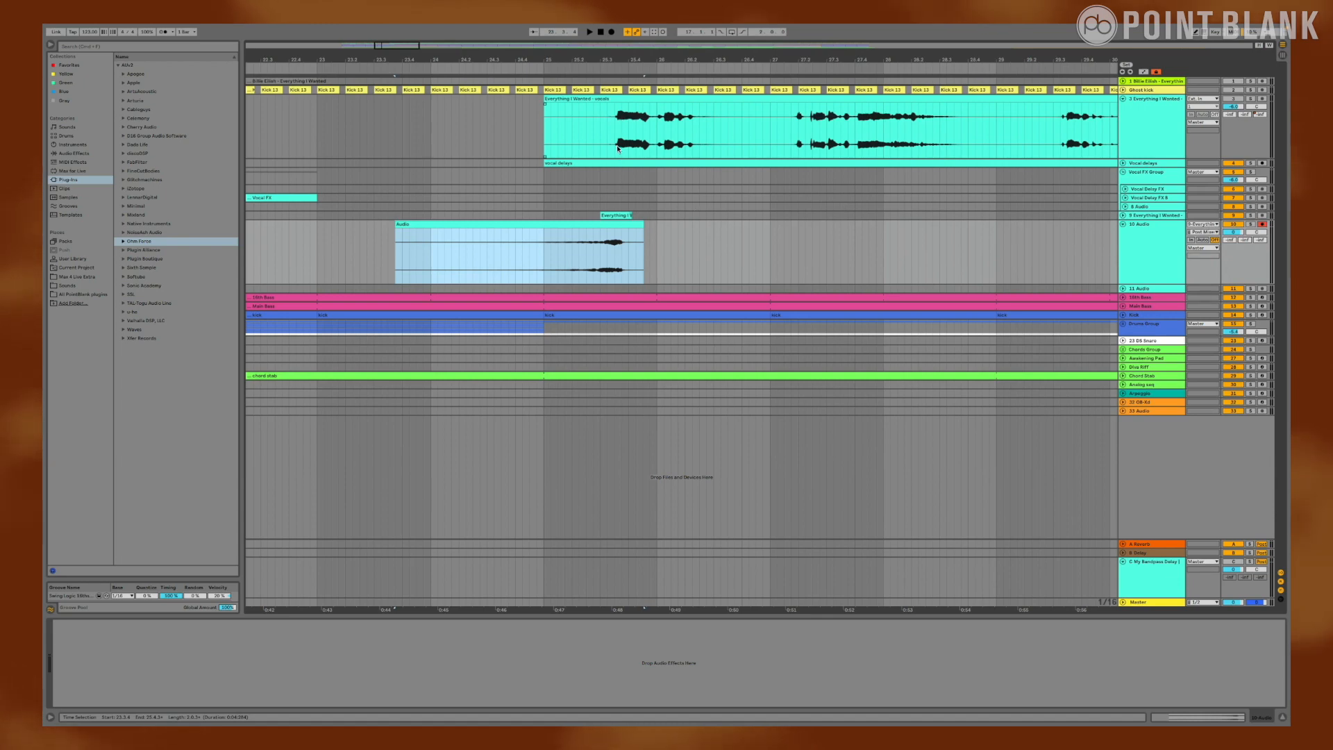
key("space")
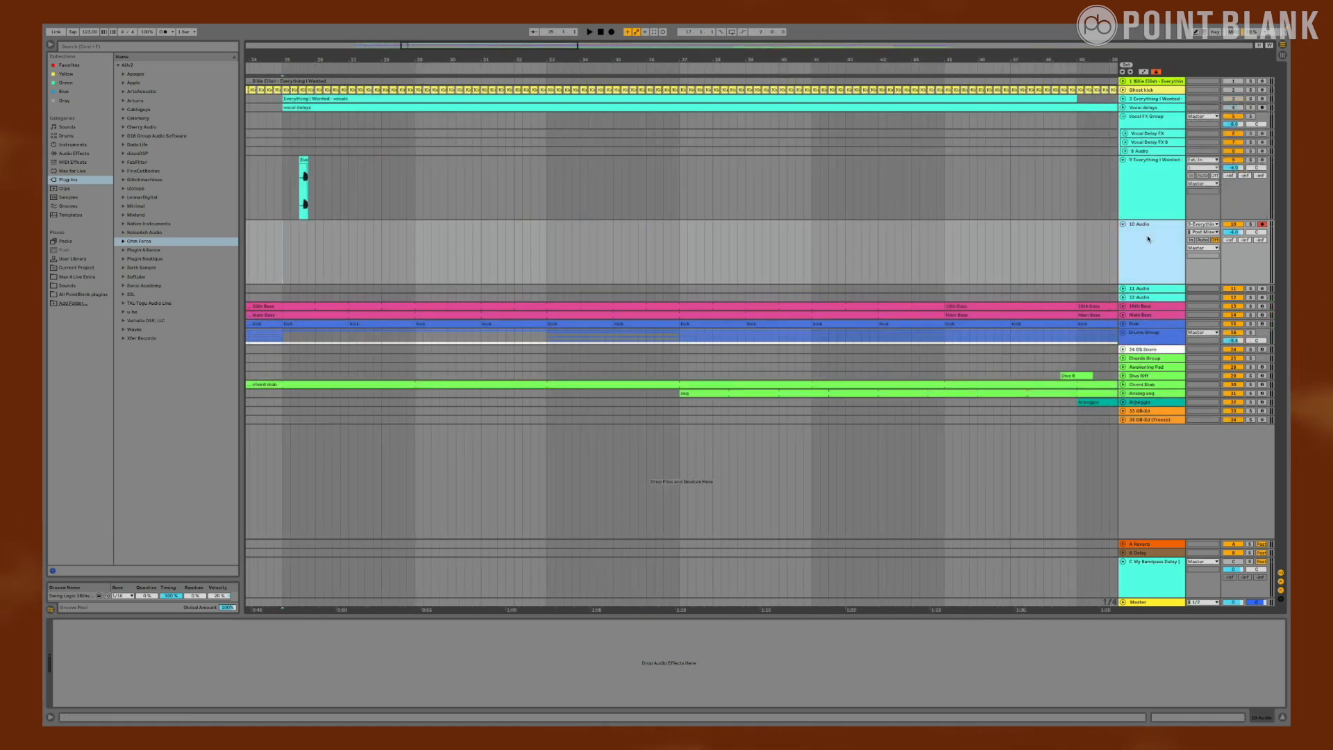
Step: Raise Raum's Mix to maximum and set High Cut to 8.98 kHz on the Cosmic Keys preset while auditioning the vocal
left_click(1146, 195)
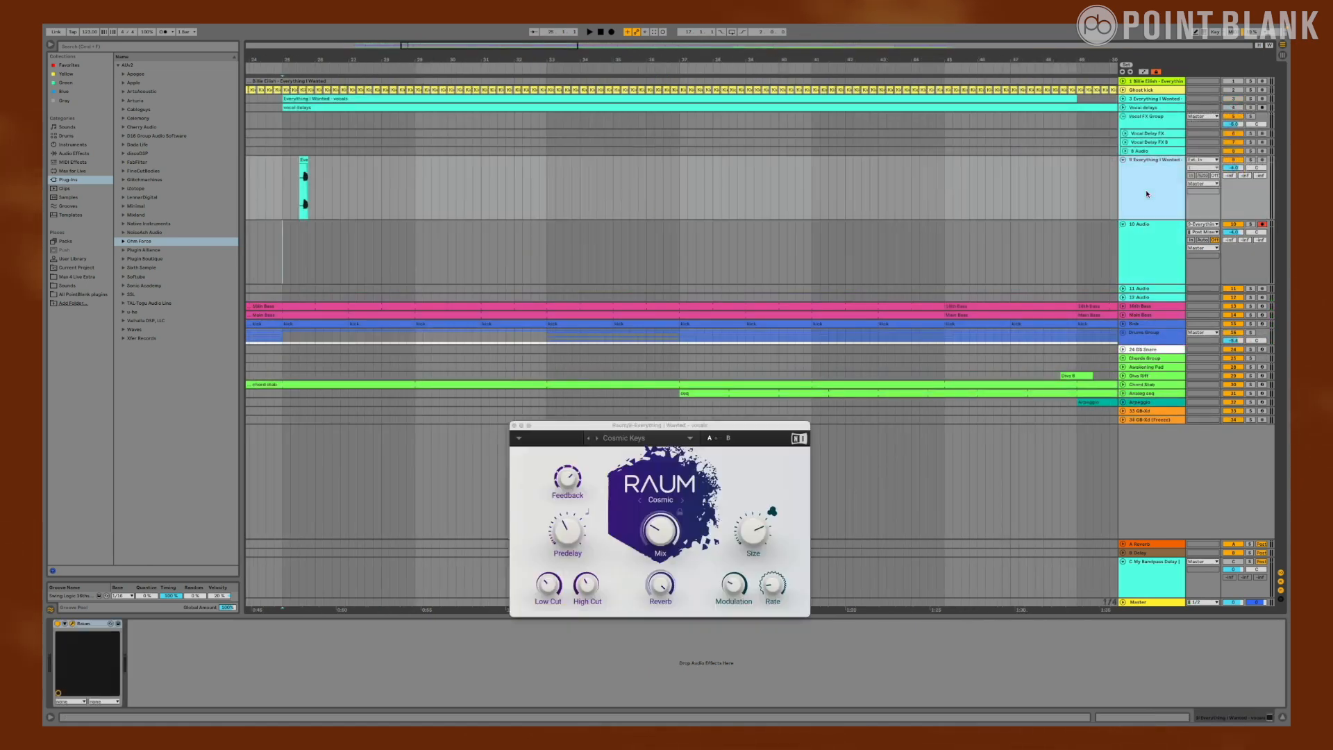
key("space")
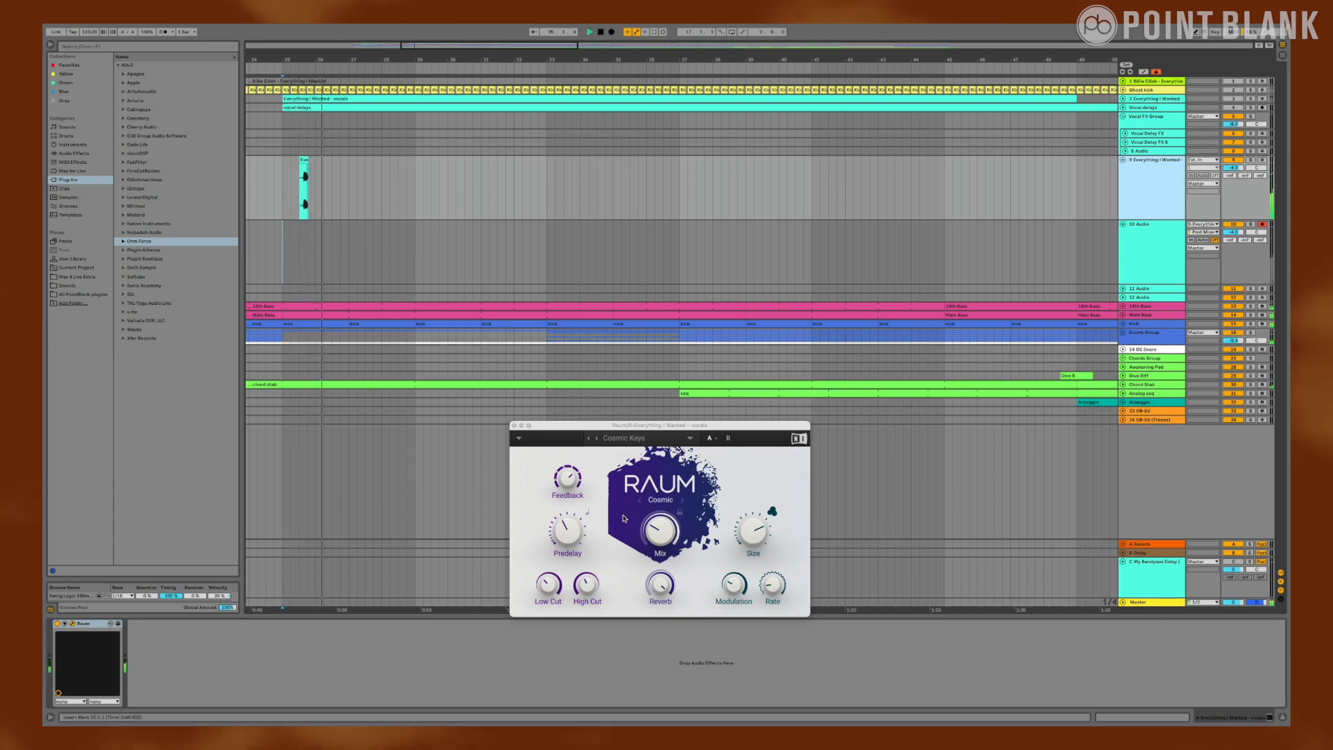
left_click_drag(660, 532, 660, 457)
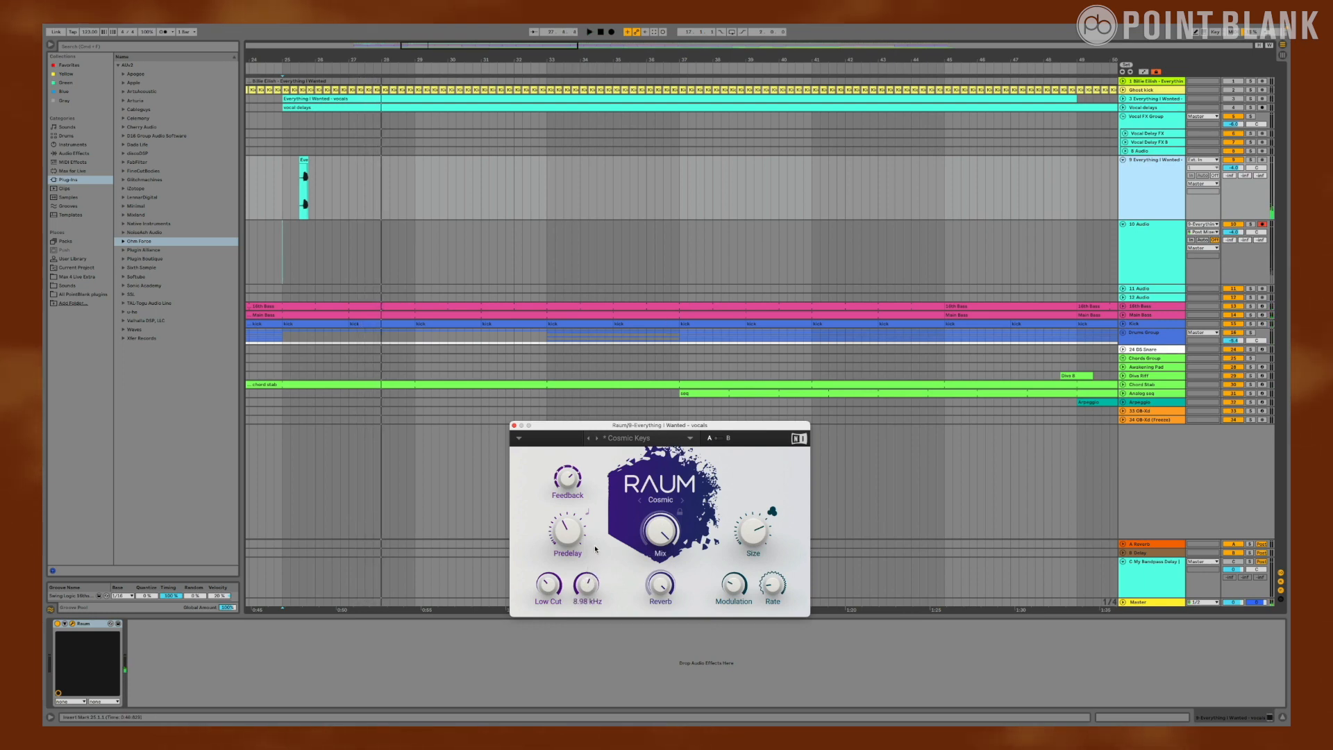
key("space")
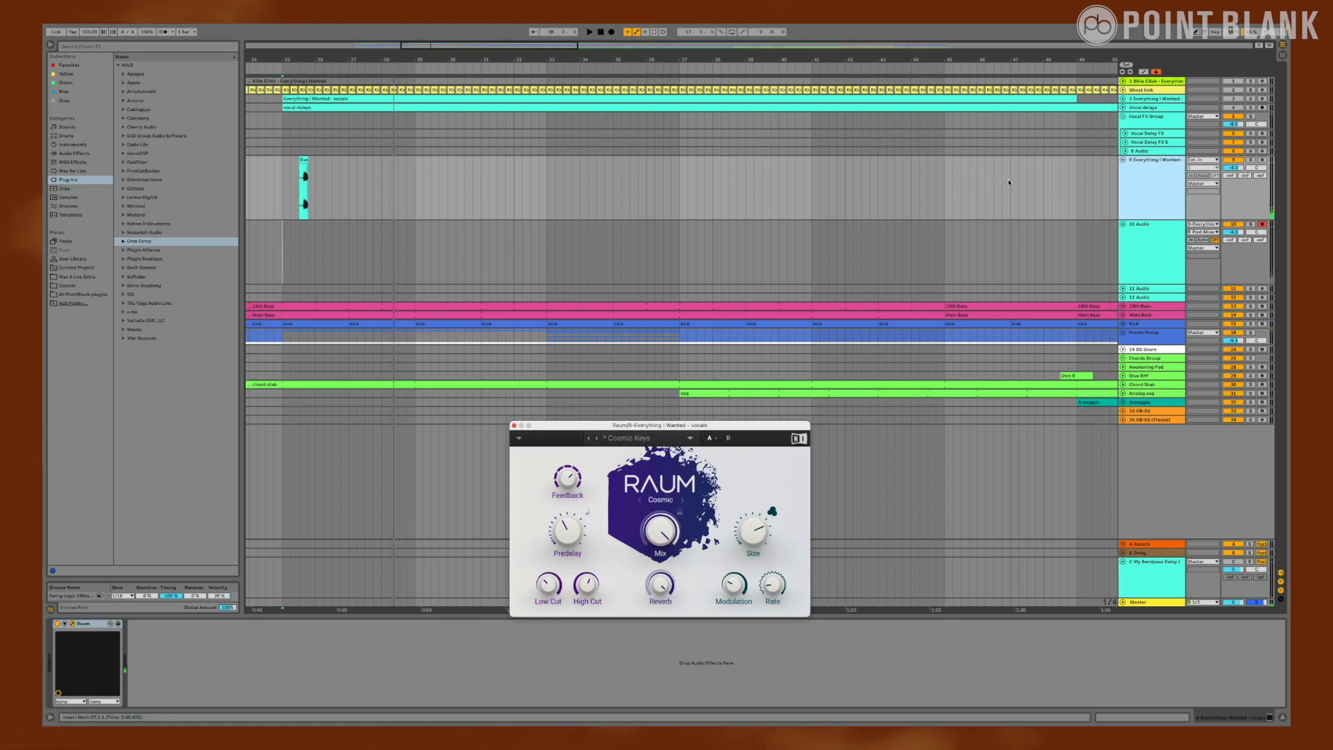
Step: Audition the Diva riff clip near bar 48, copy it to just after bar 35 on the same track, and unfold that track
left_click(985, 180)
key("space")
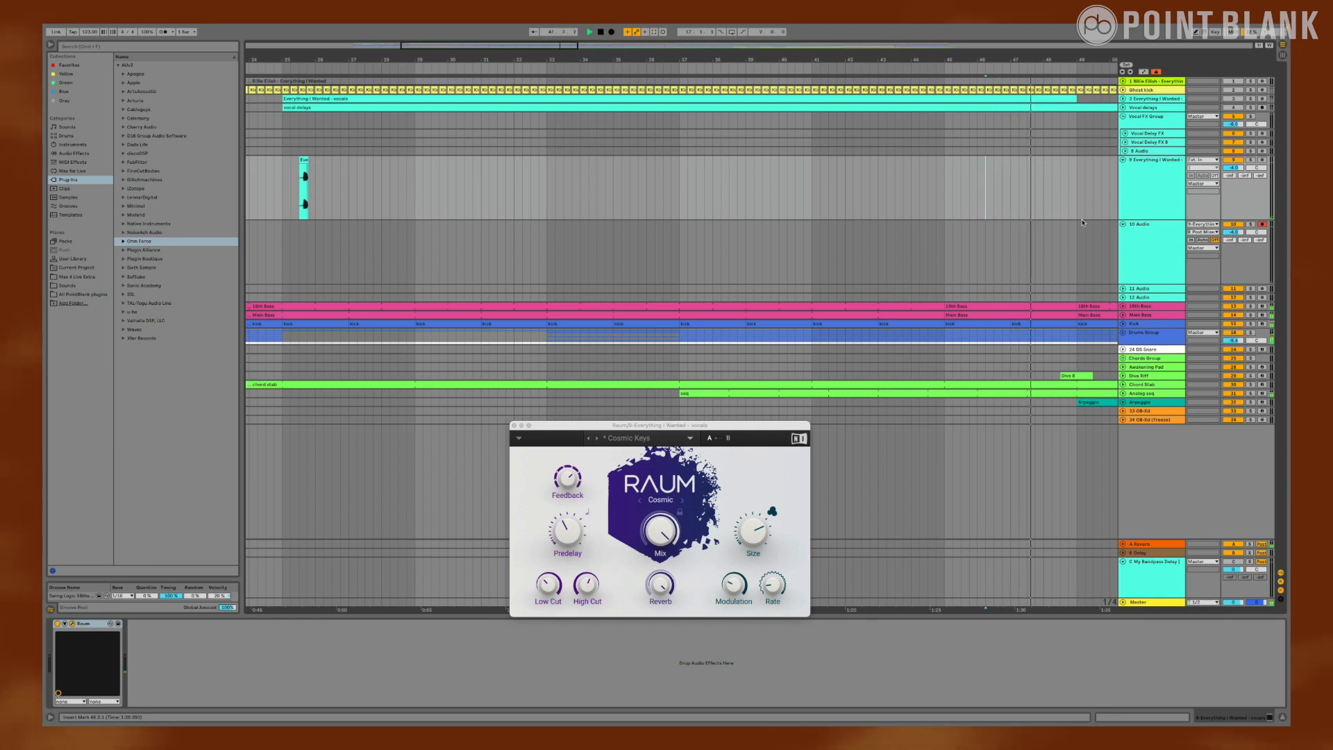
left_click(1078, 375)
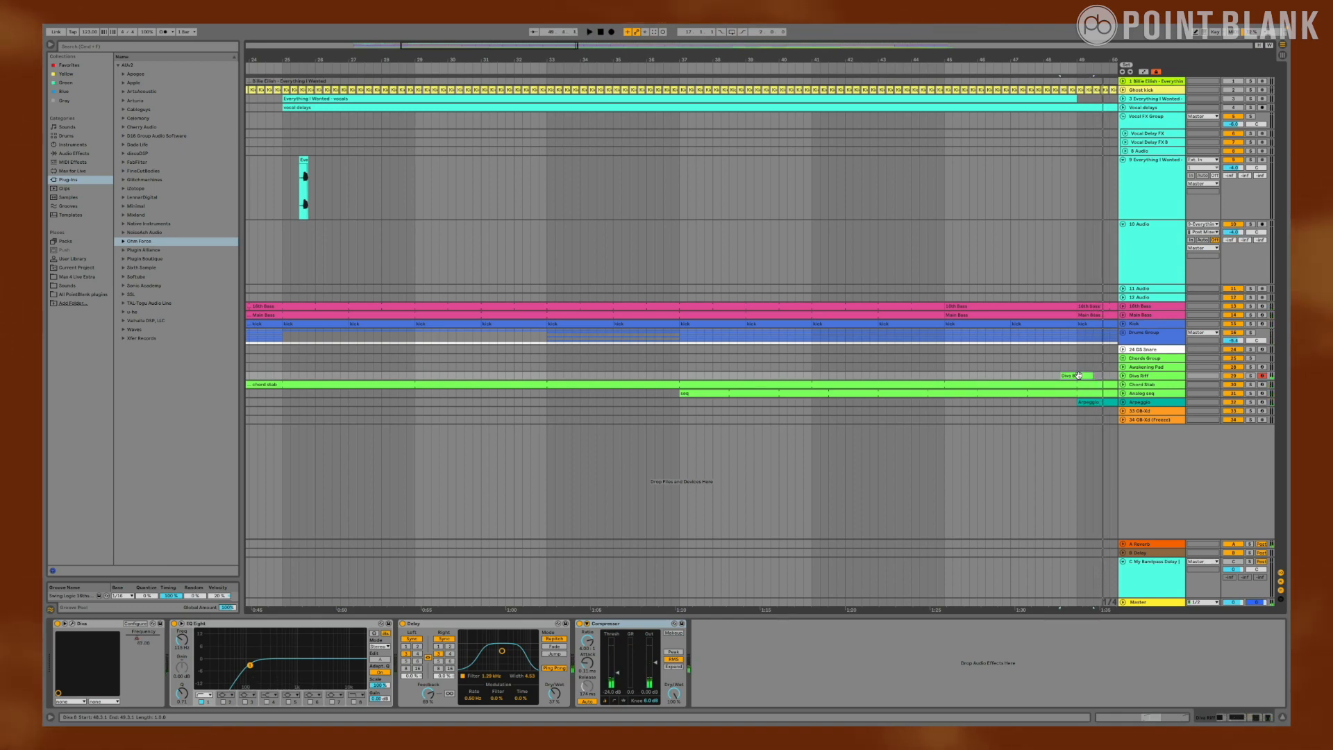
left_click_drag(1078, 375, 314, 381)
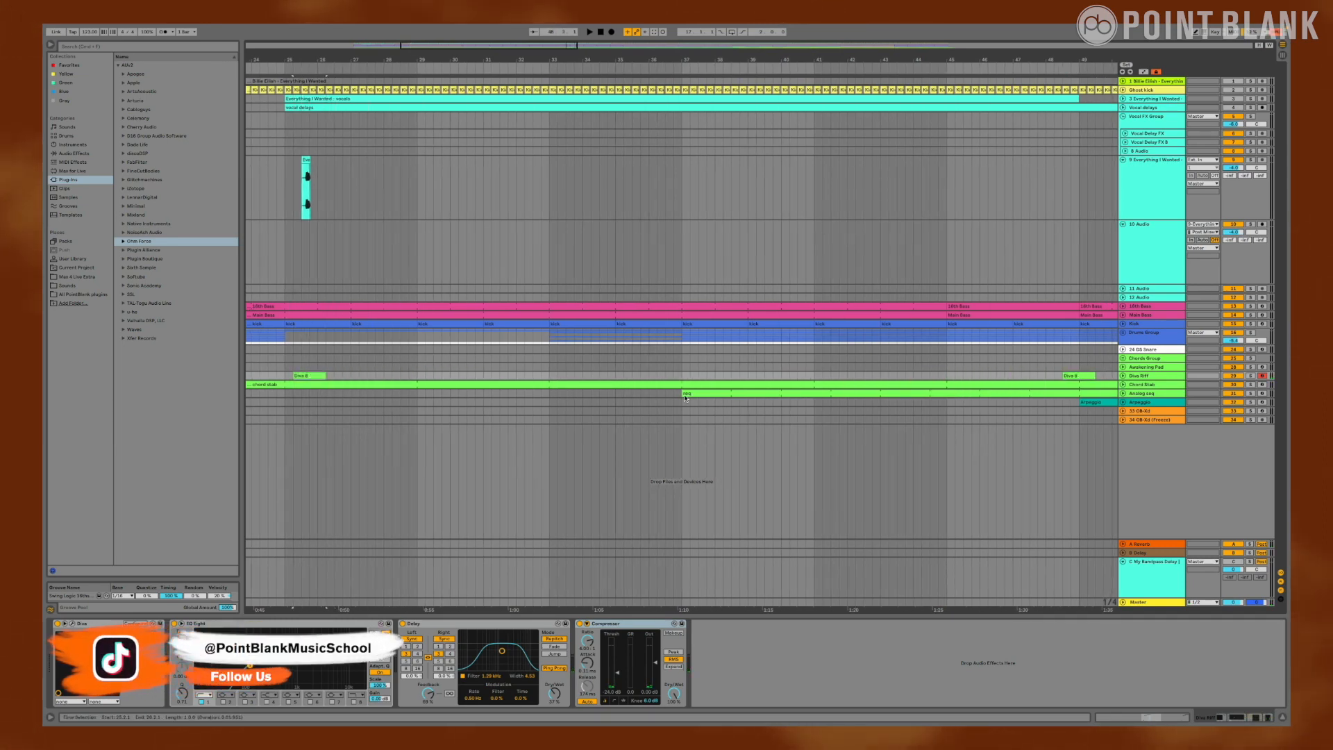
left_click(1122, 376)
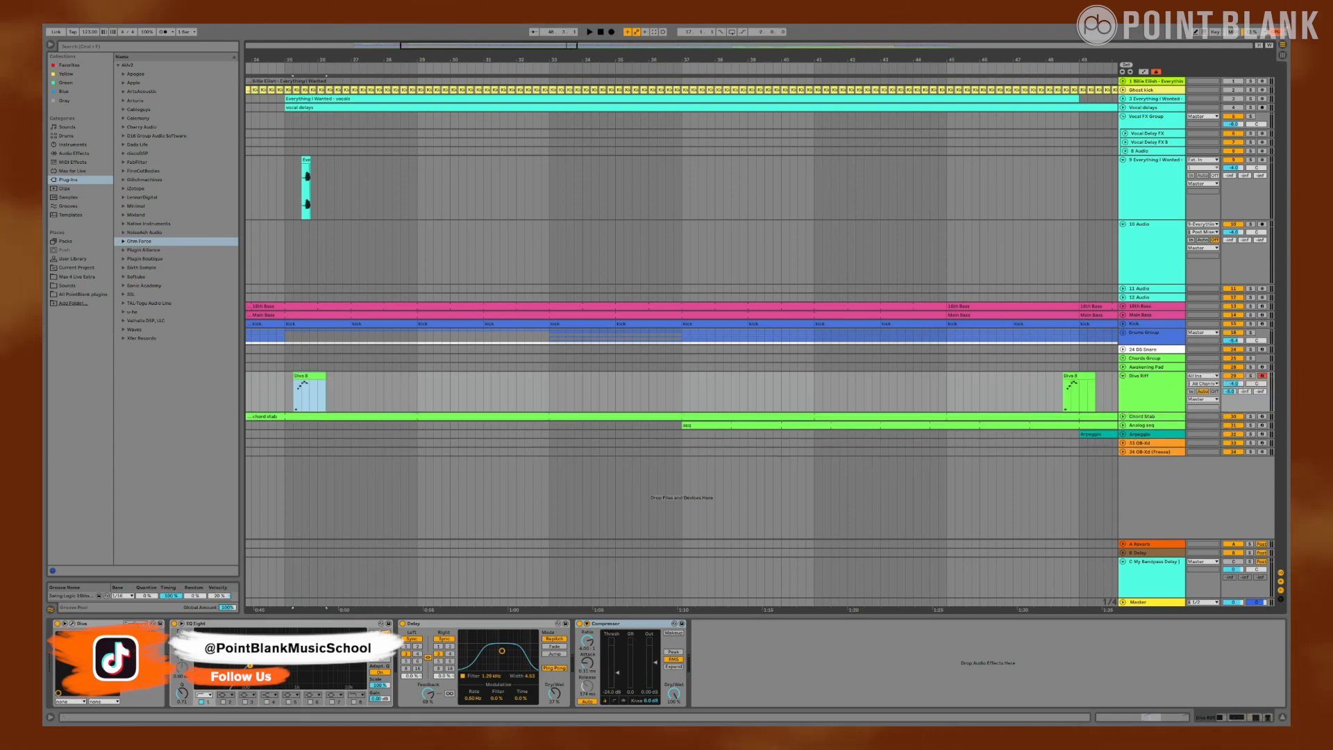
left_click_drag(291, 61, 529, 151)
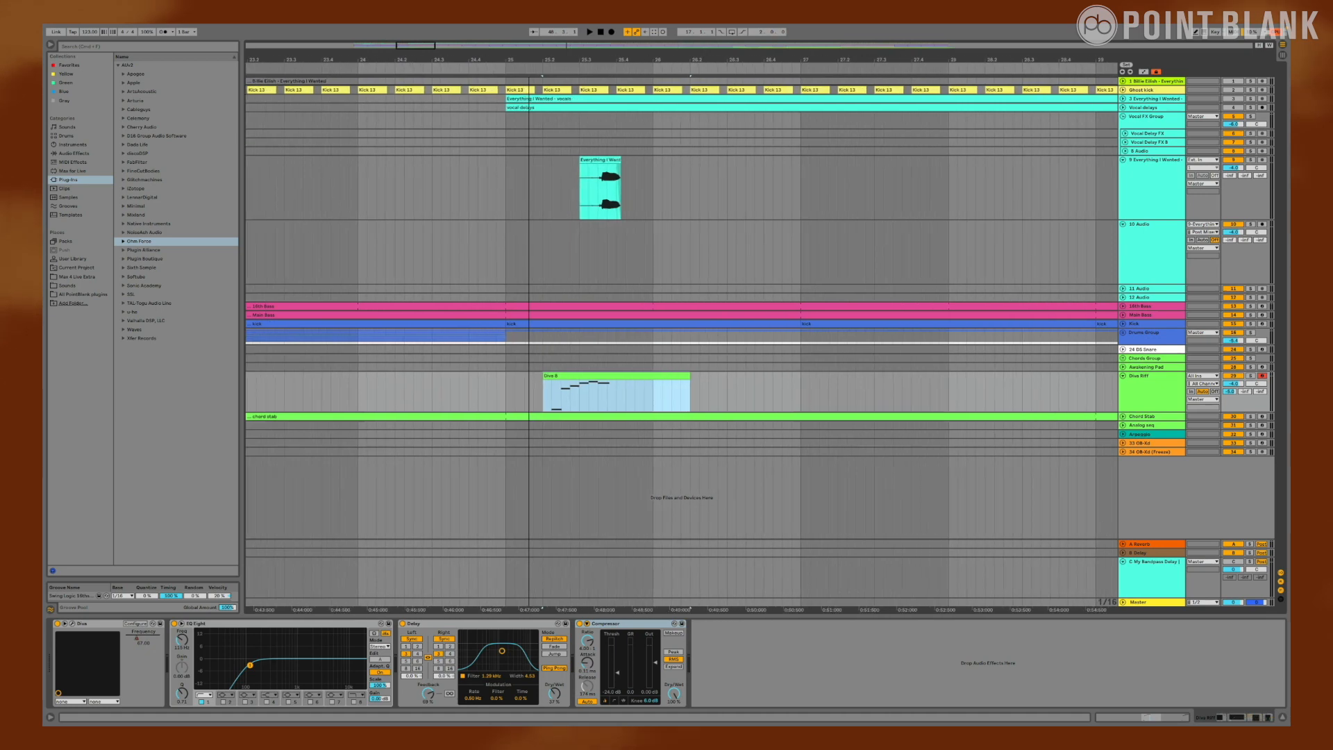
Step: Copy Raum from the copied vocal track to the Diva riff track and audition both tracks soloed
left_click(1152, 174)
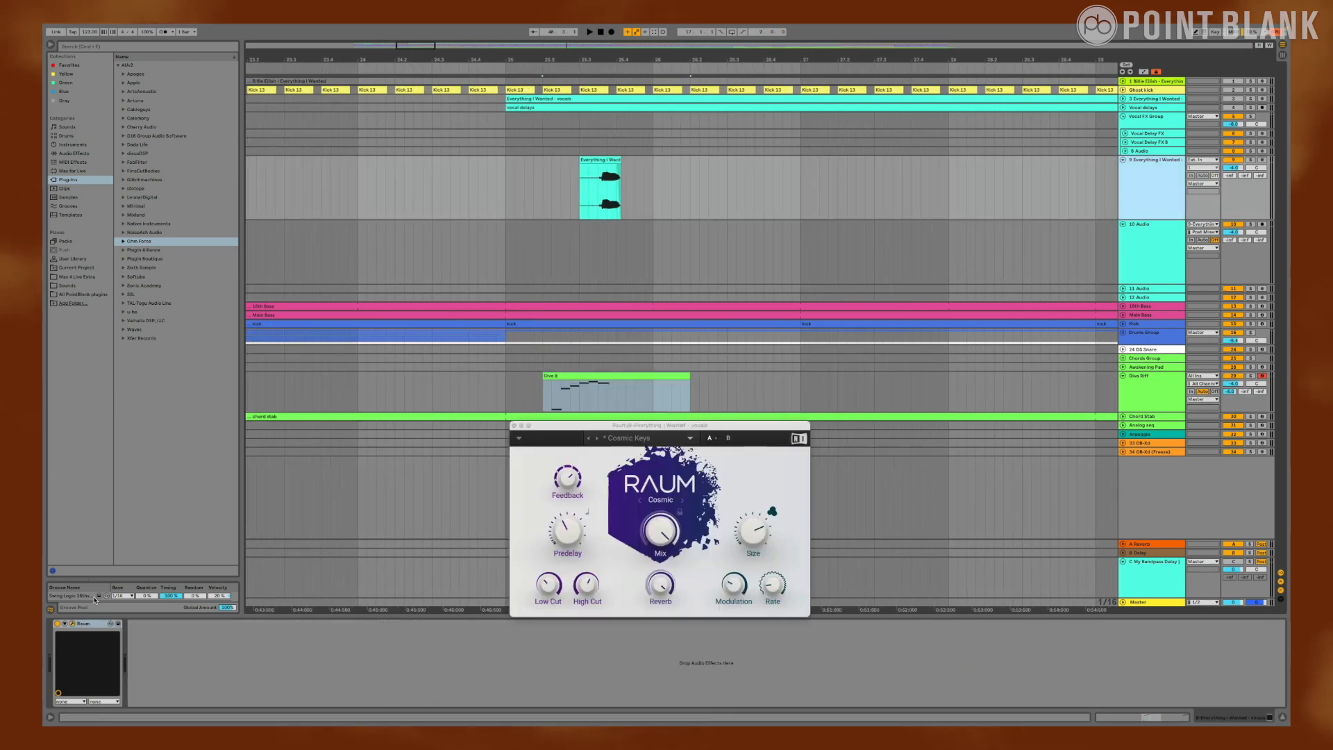
left_click_drag(91, 626, 252, 514)
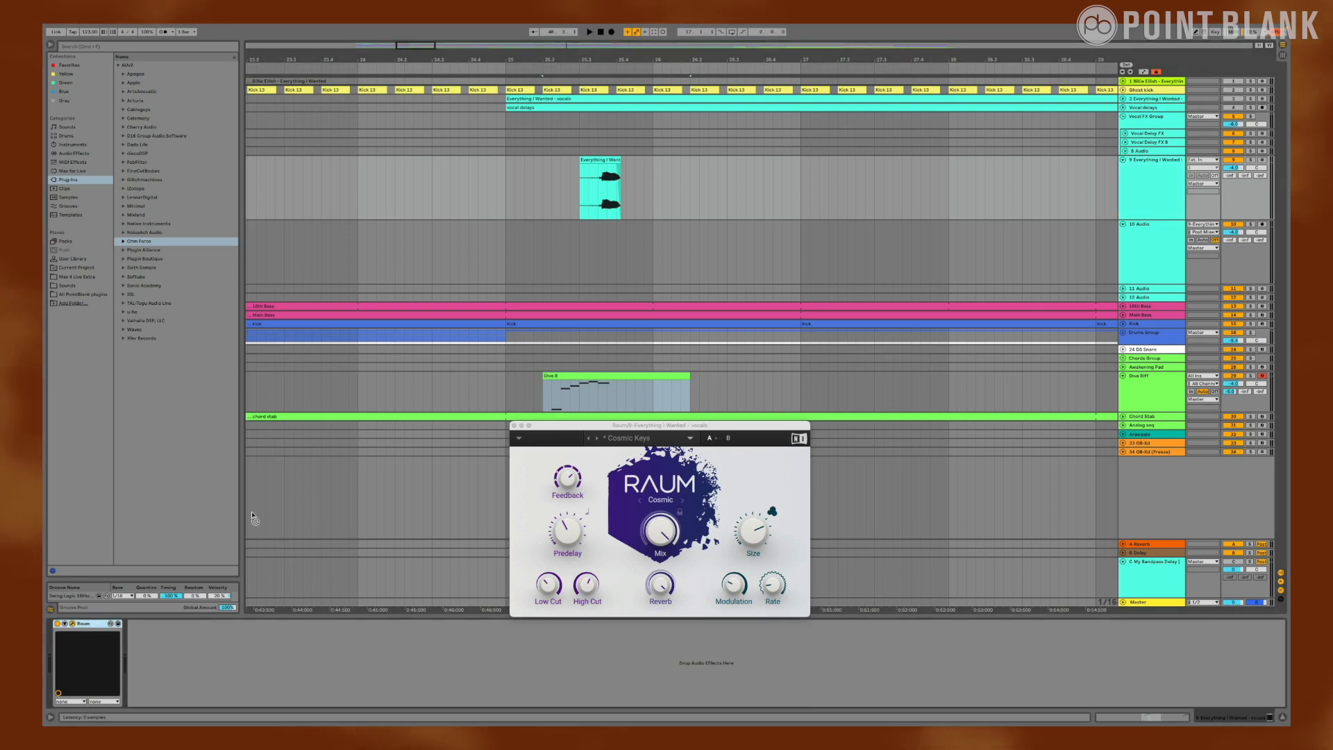
left_click_drag(609, 386, 610, 386)
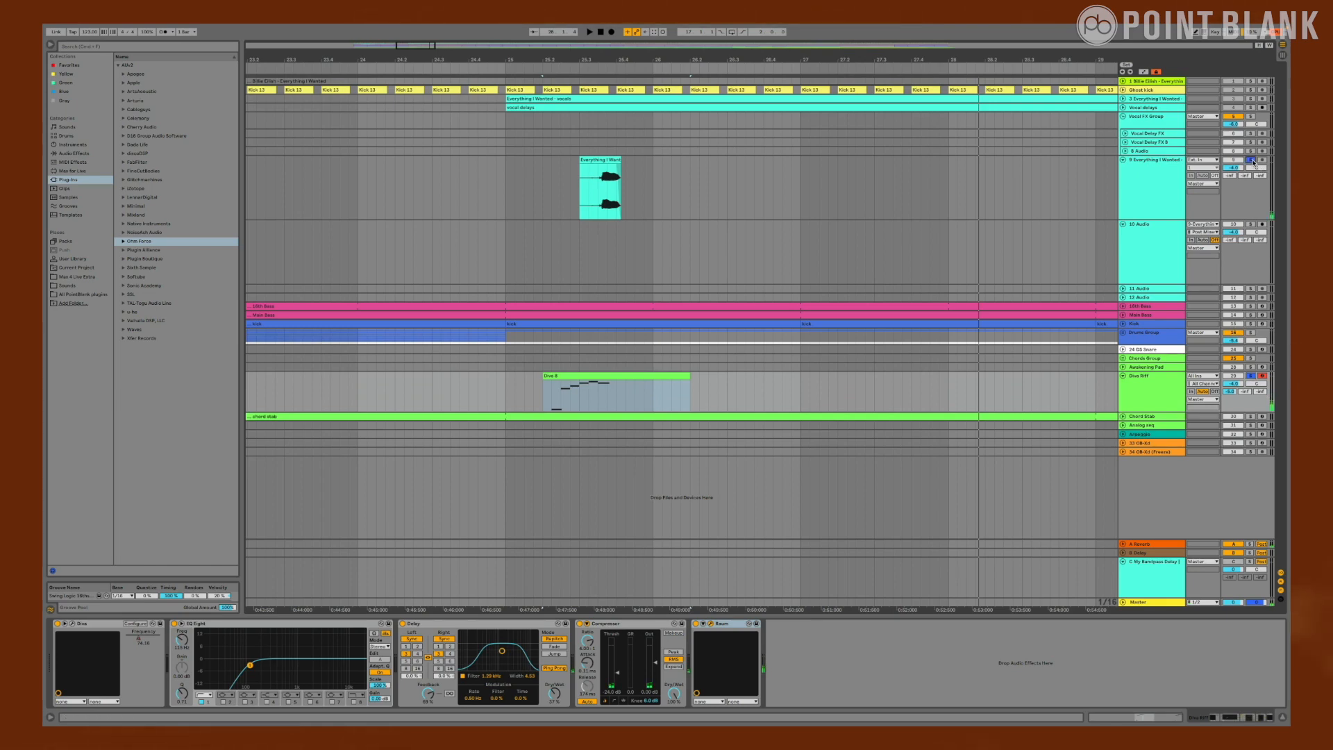
key("space")
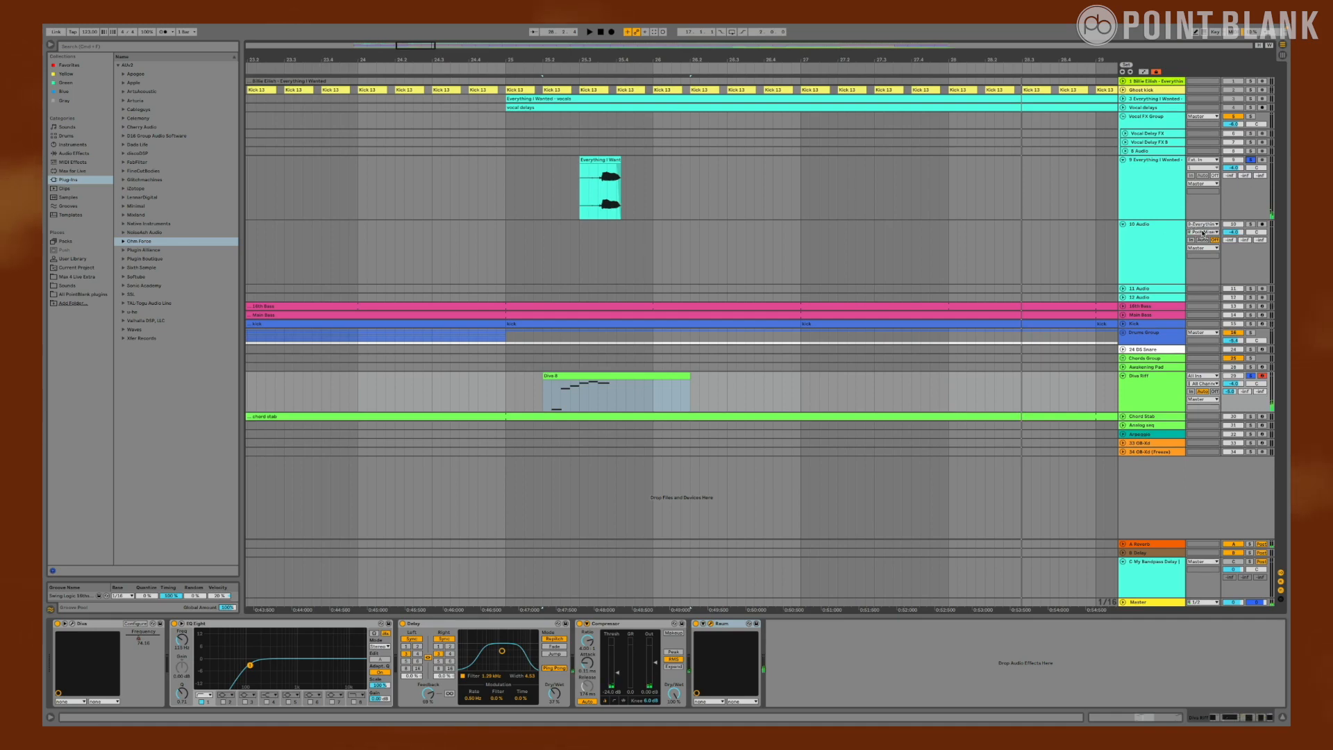
Step: Set the 10 Audio track's input to Resampling, arm it and record the combined vocal and riff reverb with its tail
left_click(1204, 224)
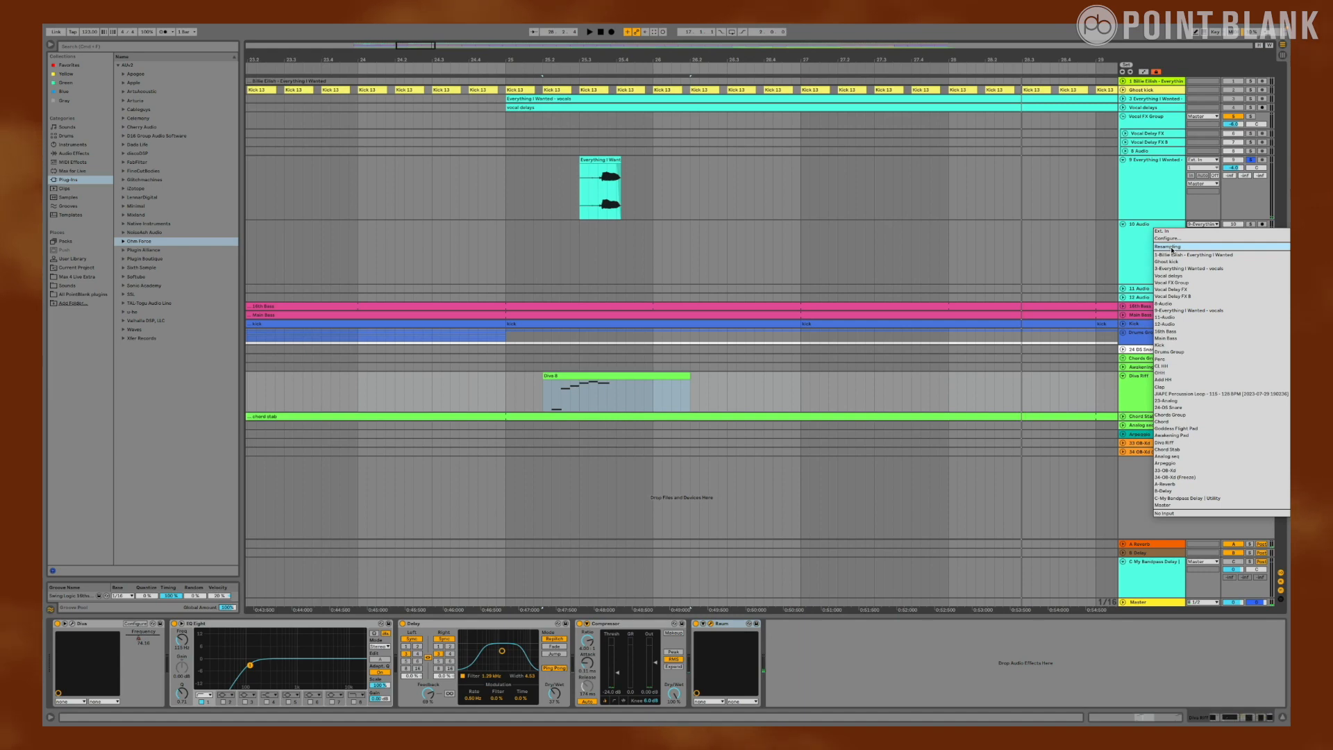
left_click(1171, 247)
left_click(1261, 225)
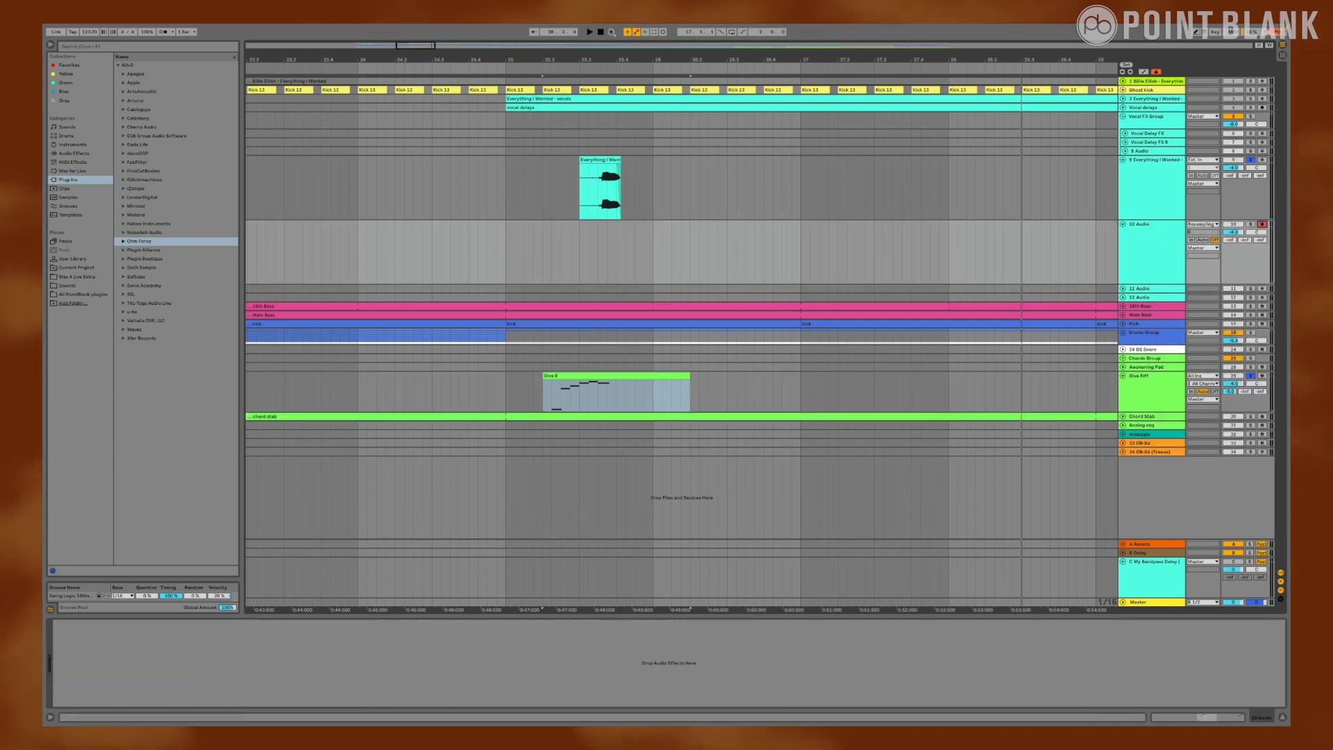
left_click(612, 33)
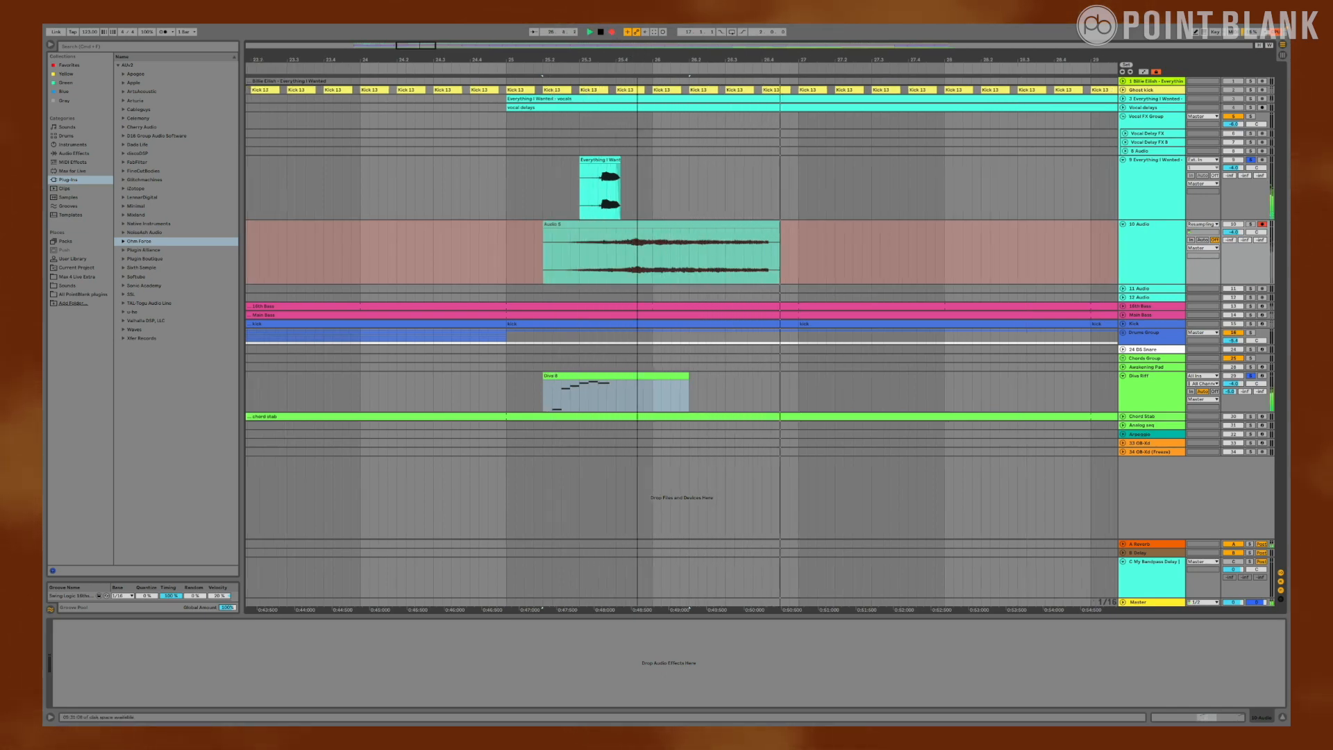
left_click_drag(561, 60, 567, 4)
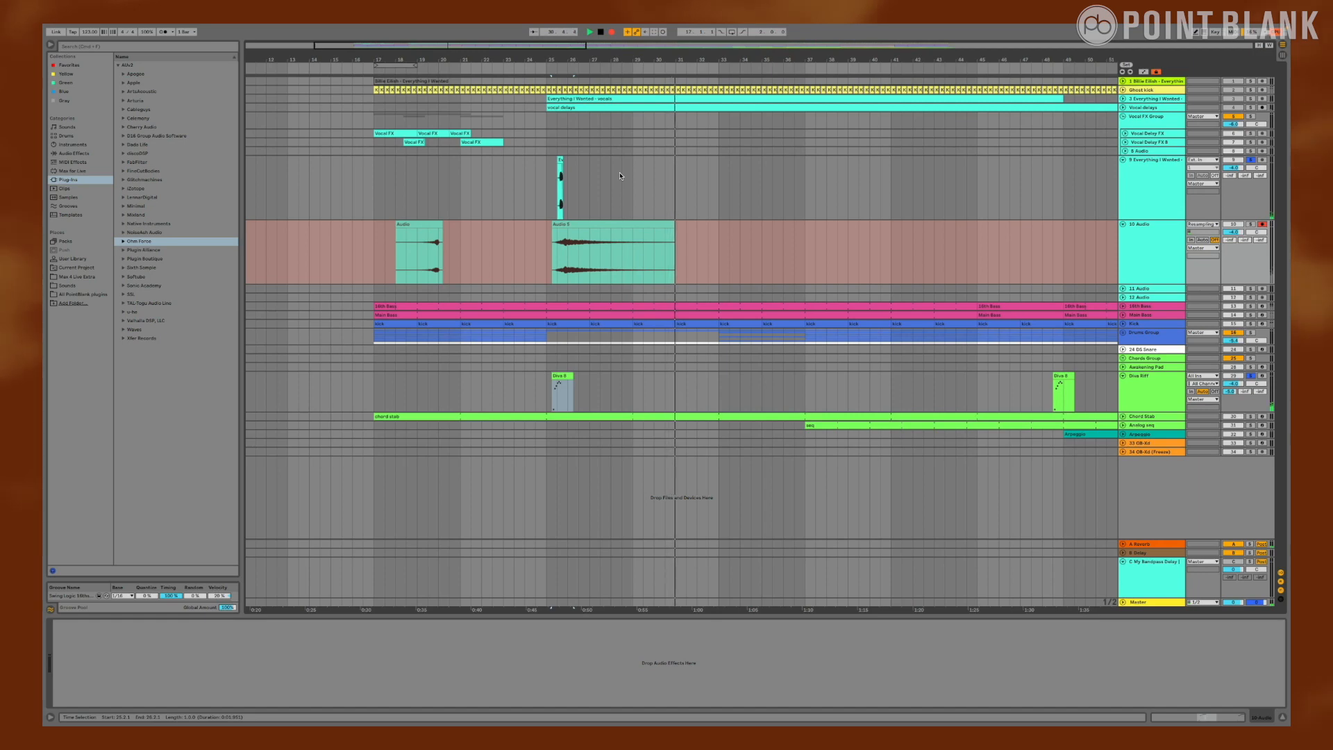
key("space")
Step: Copy the newly recorded reverb clip to about bar 43 on 10 Audio and reverse the copy
left_click(619, 222)
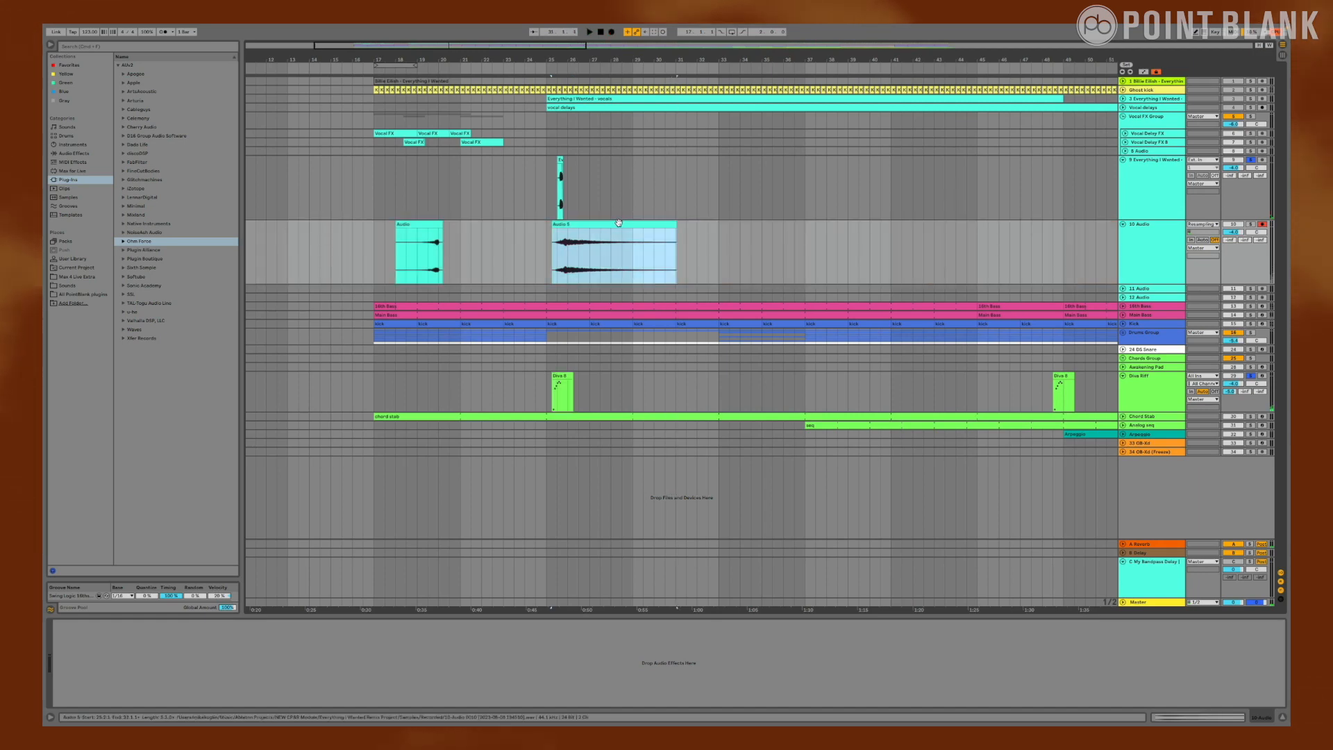
left_click_drag(618, 223, 1010, 222, "alt")
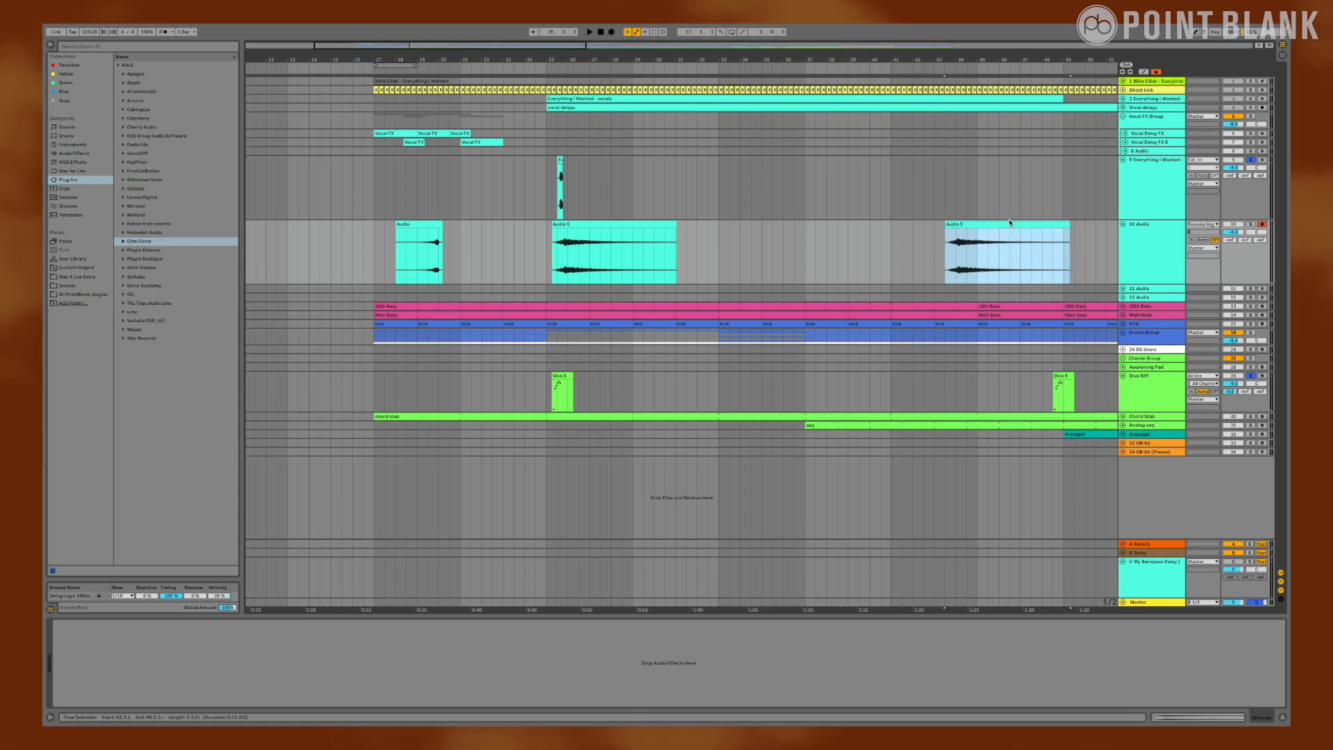
key("r")
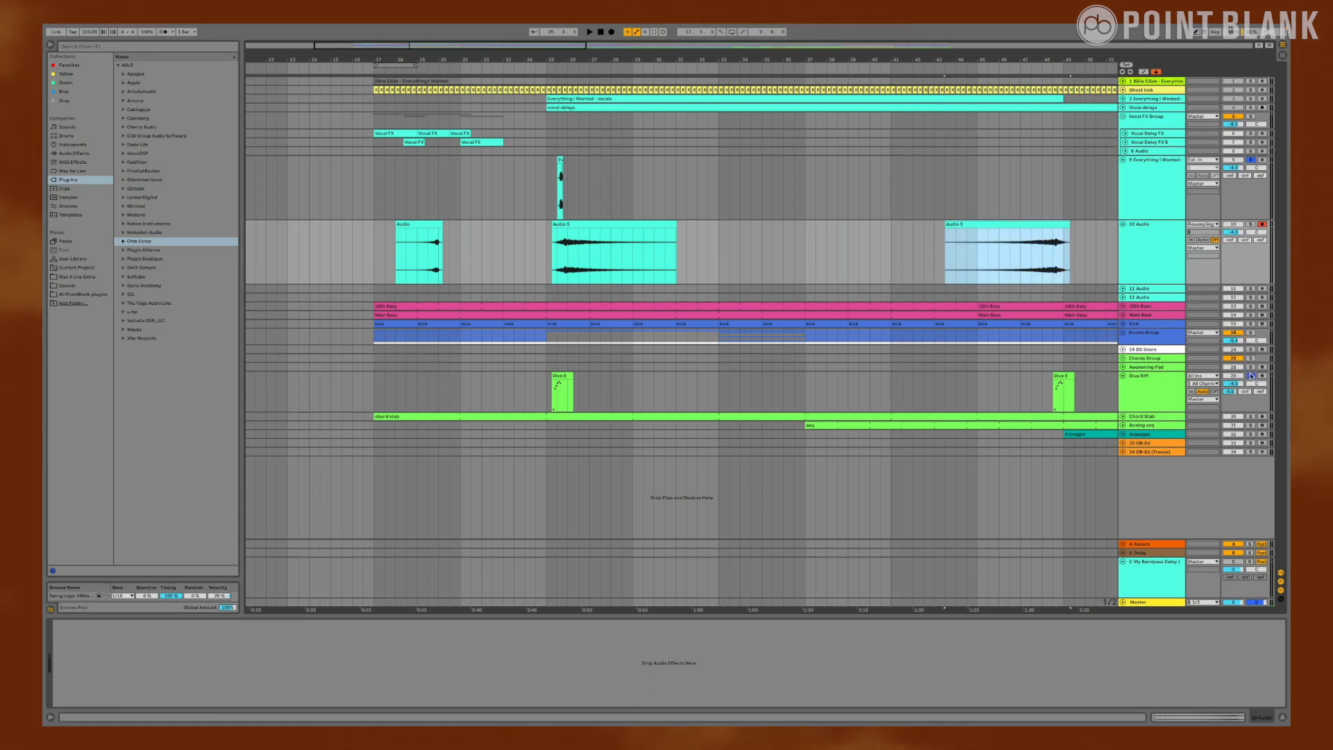
Step: Unsolo the vocal and Diva riff tracks, bypass Raum on the riff and audition the reversed swell leading into it
left_click(1171, 379)
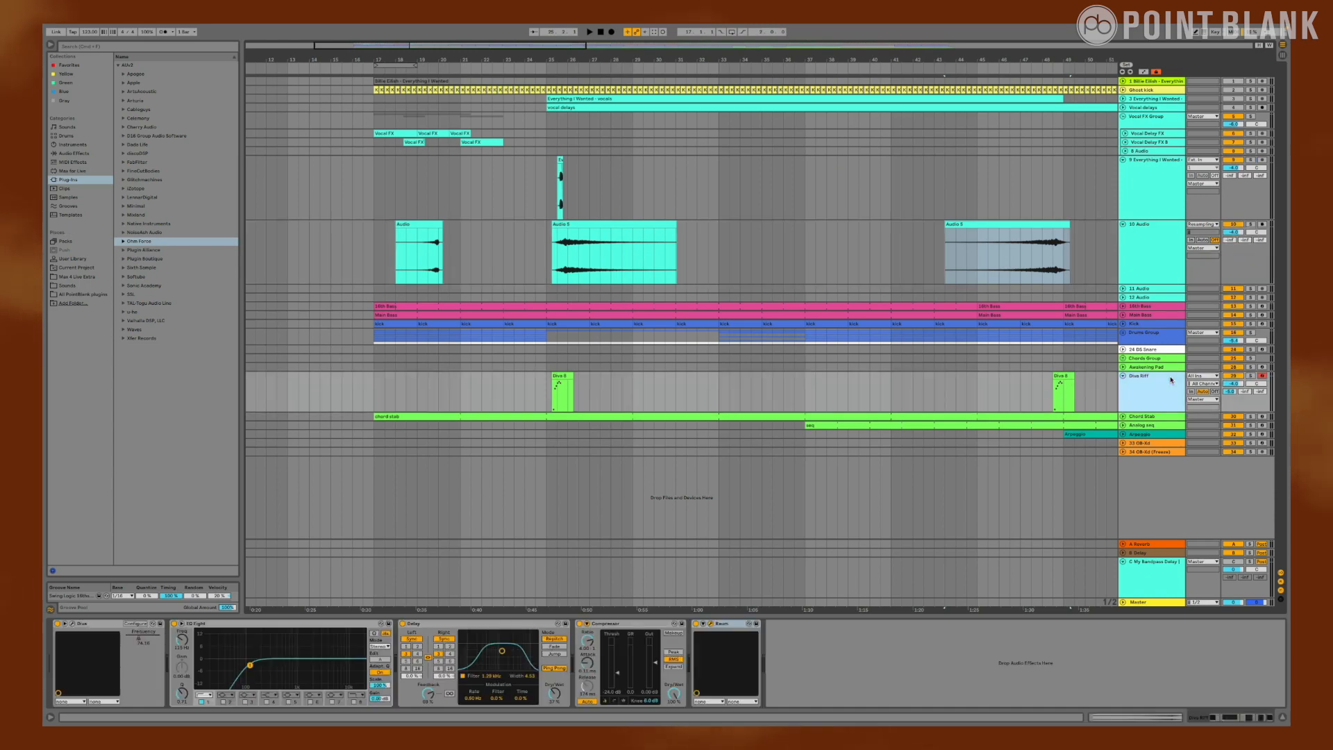
left_click(696, 627)
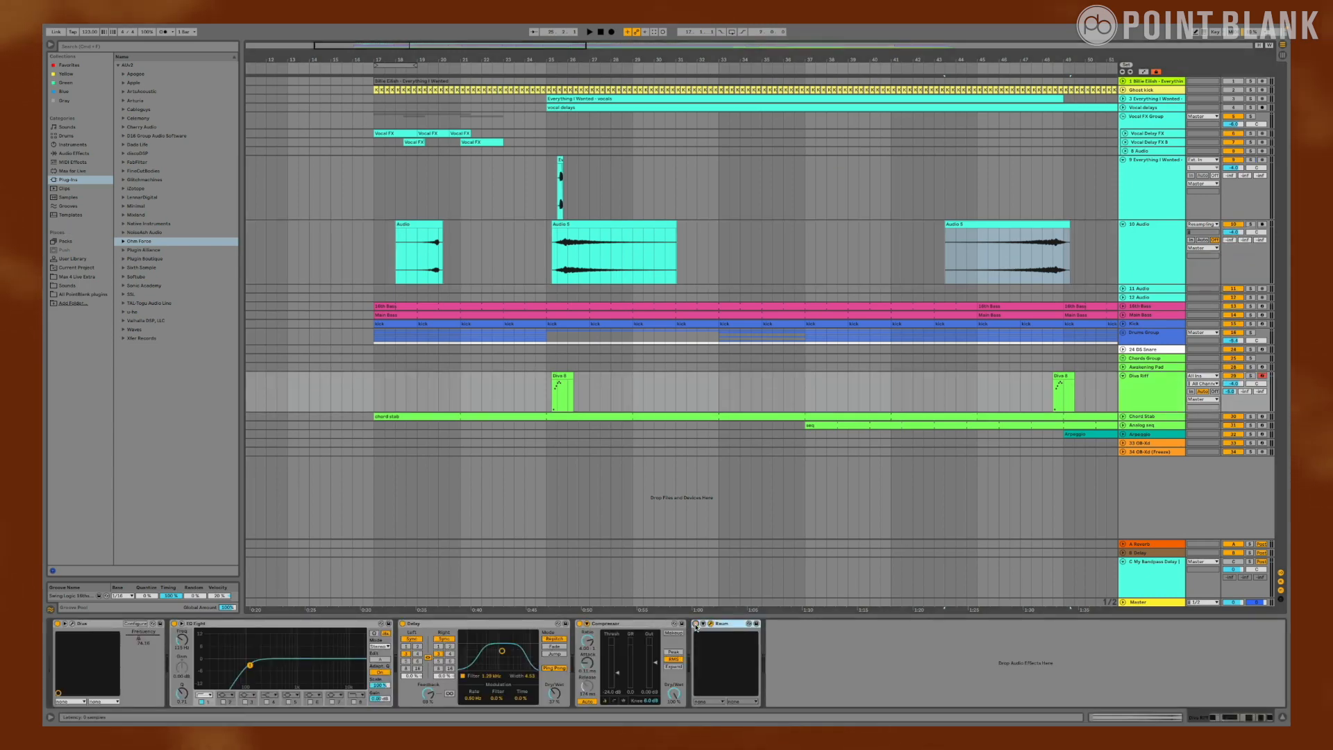
left_click(977, 255)
key("space")
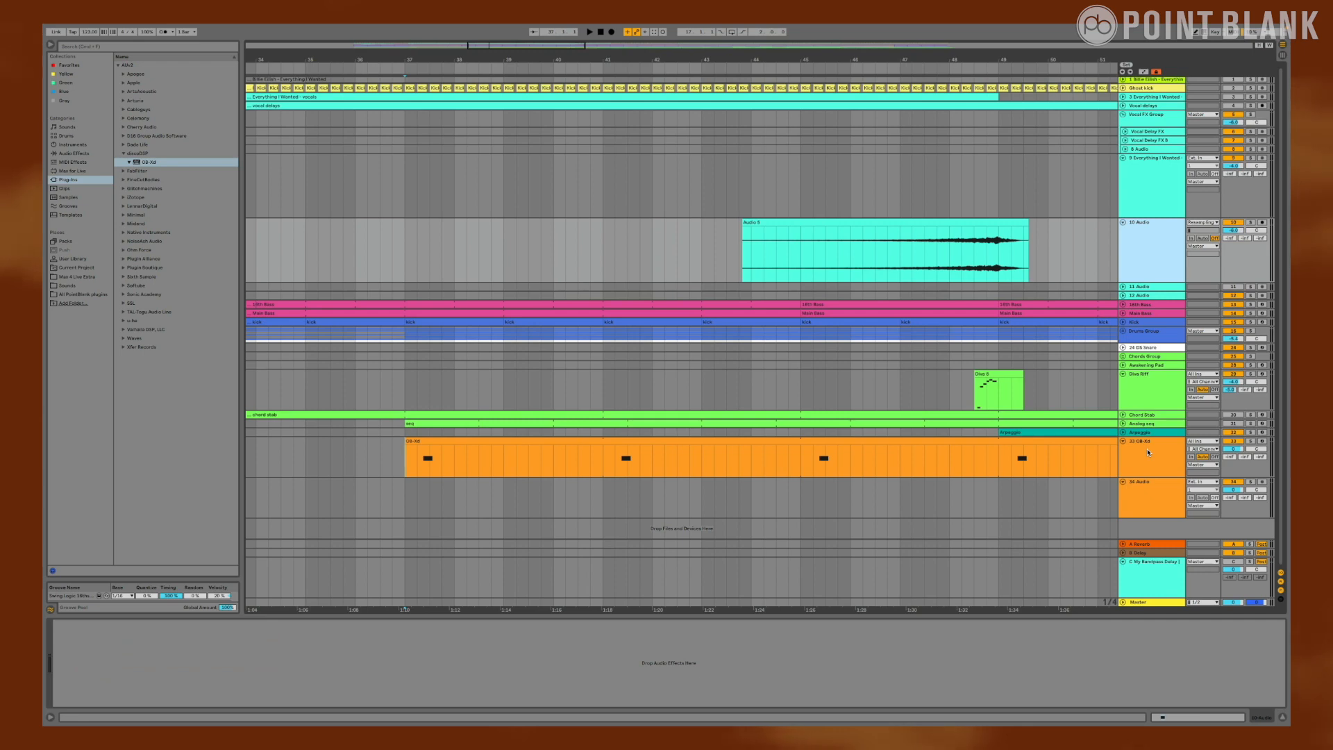
Step: Raise the Medium Hall reverb's Dry/Wet to 100% on the OB-Xd track and audition the part in the mix and soloed
key("space")
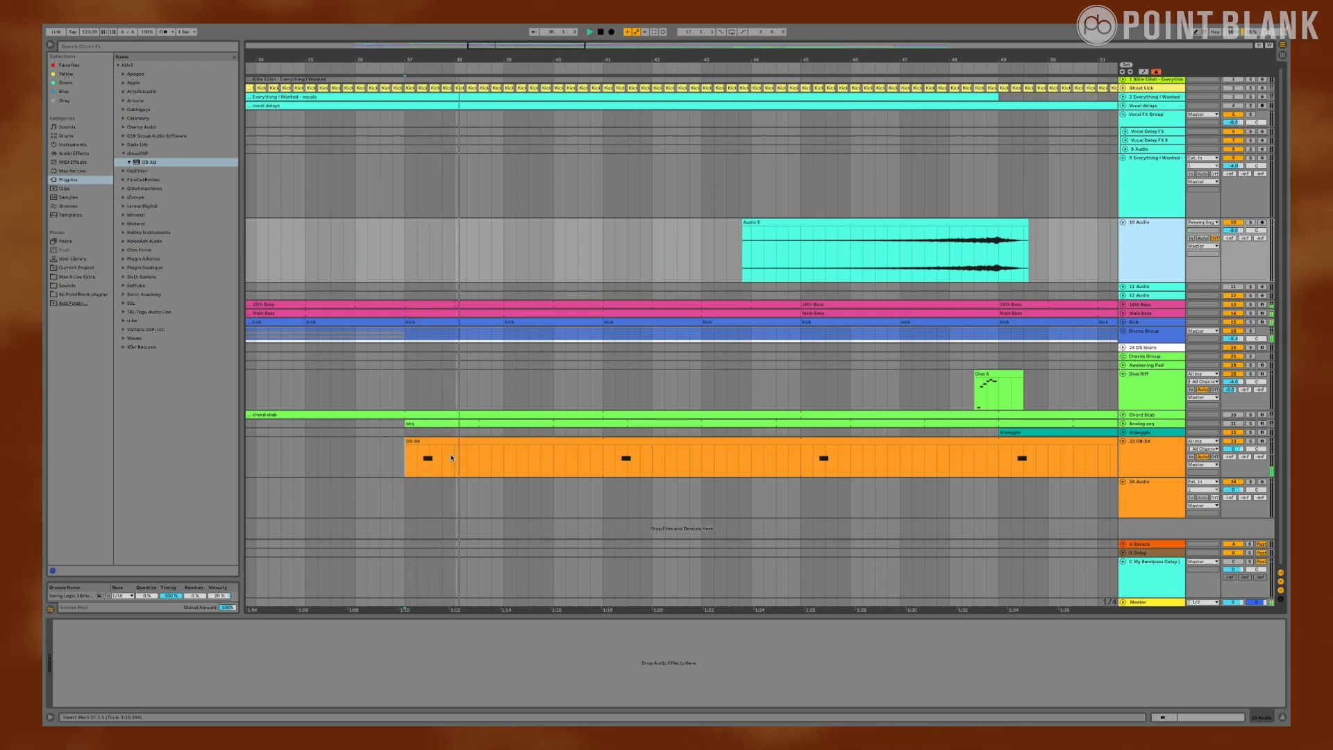
left_click(1153, 450)
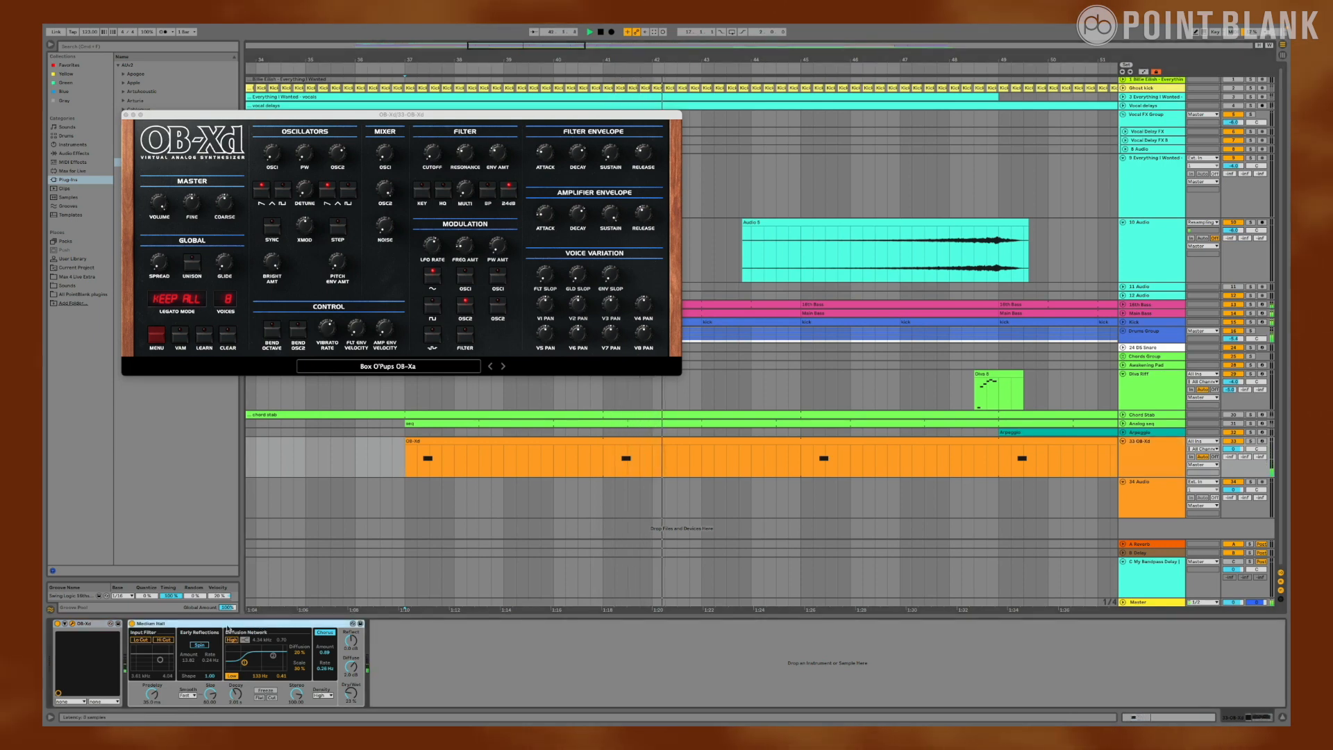
left_click(91, 623)
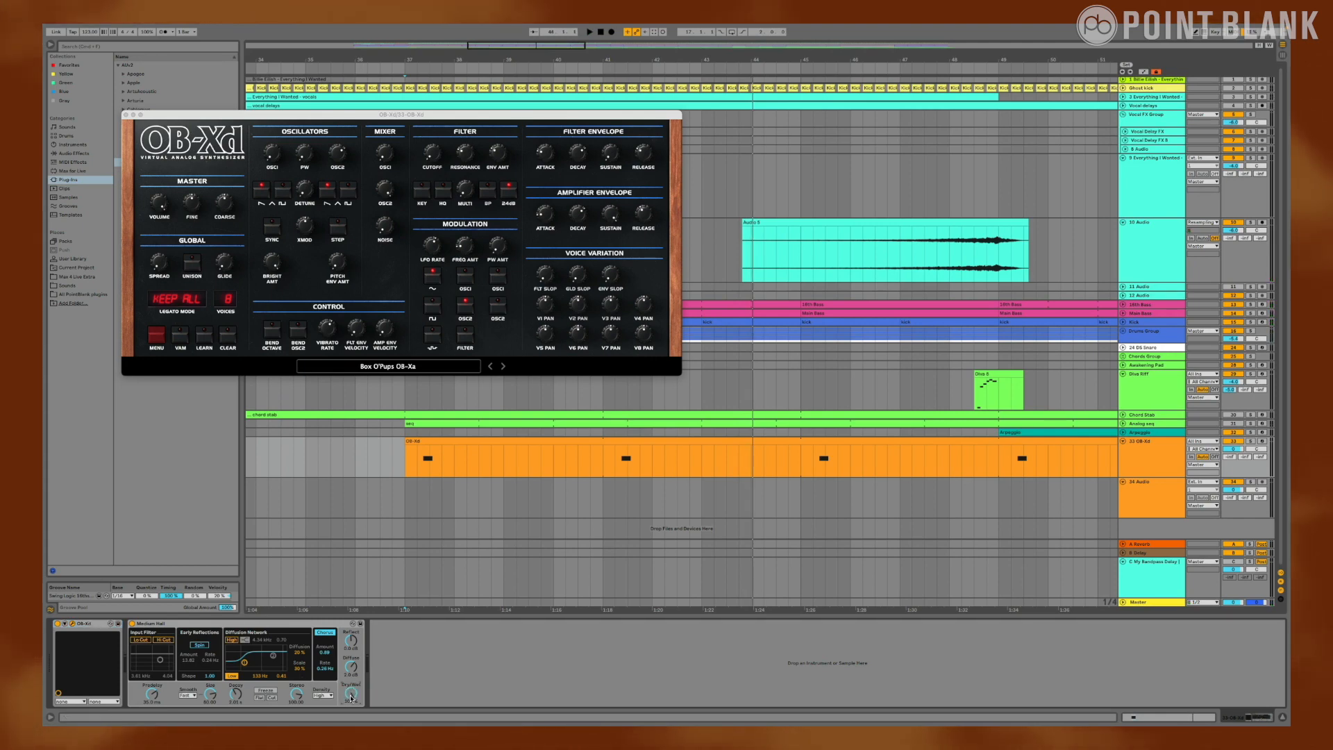
left_click(1251, 441)
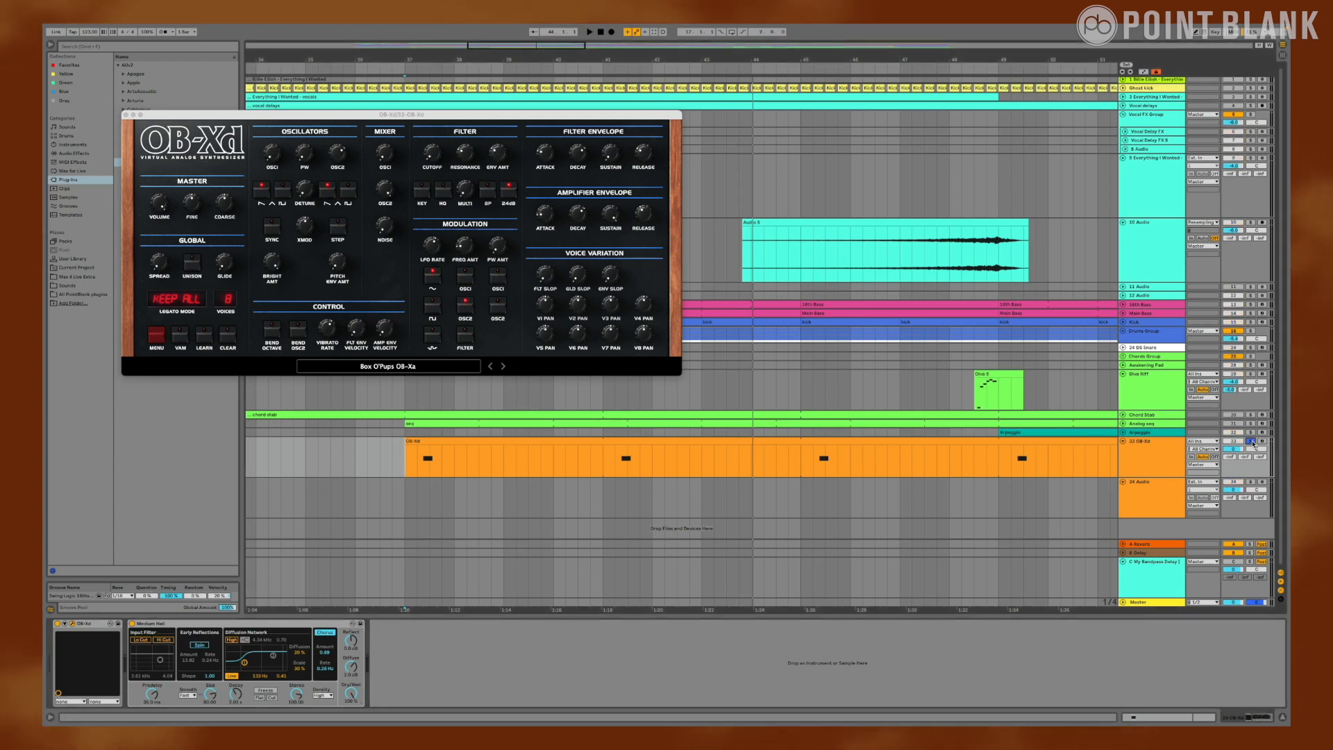
key("space")
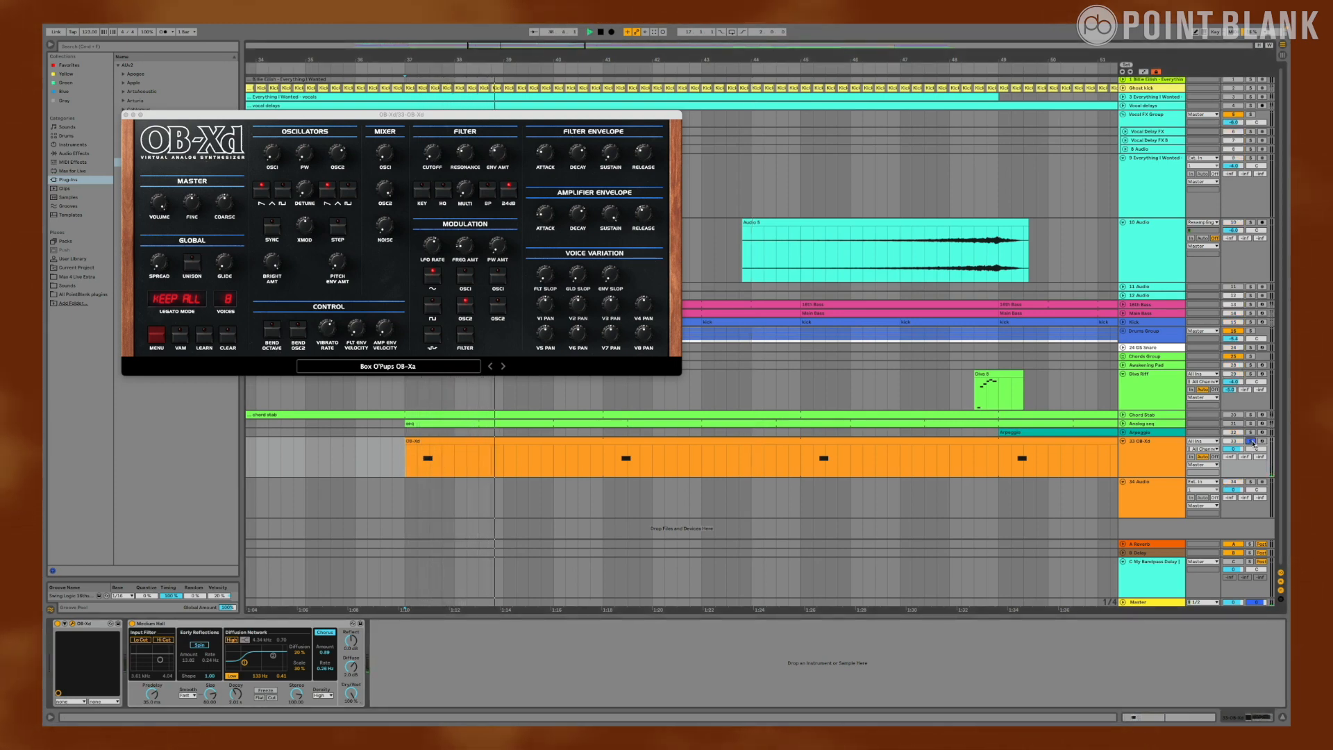
left_click(1250, 442)
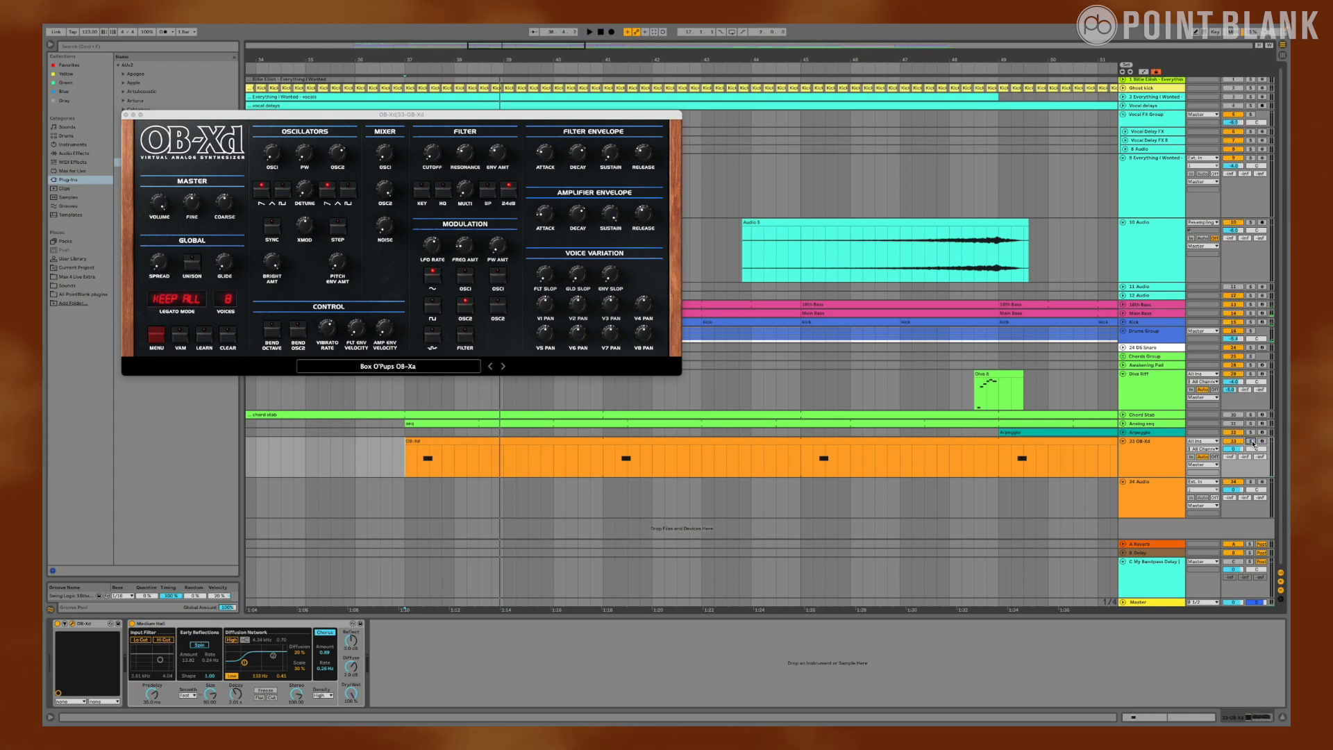
Step: Freeze the OB-Xd track and copy its frozen clip onto the empty audio track below as audio
right_click(1164, 455)
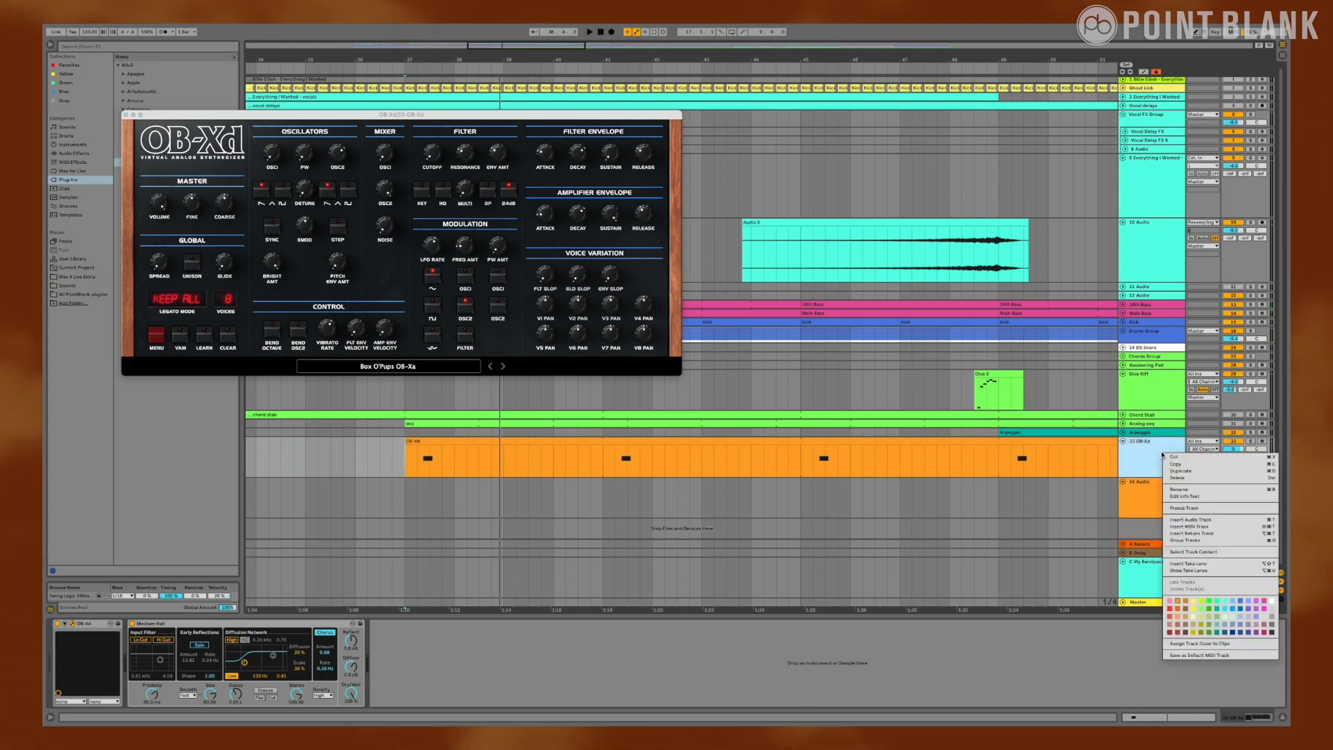
left_click(1188, 509)
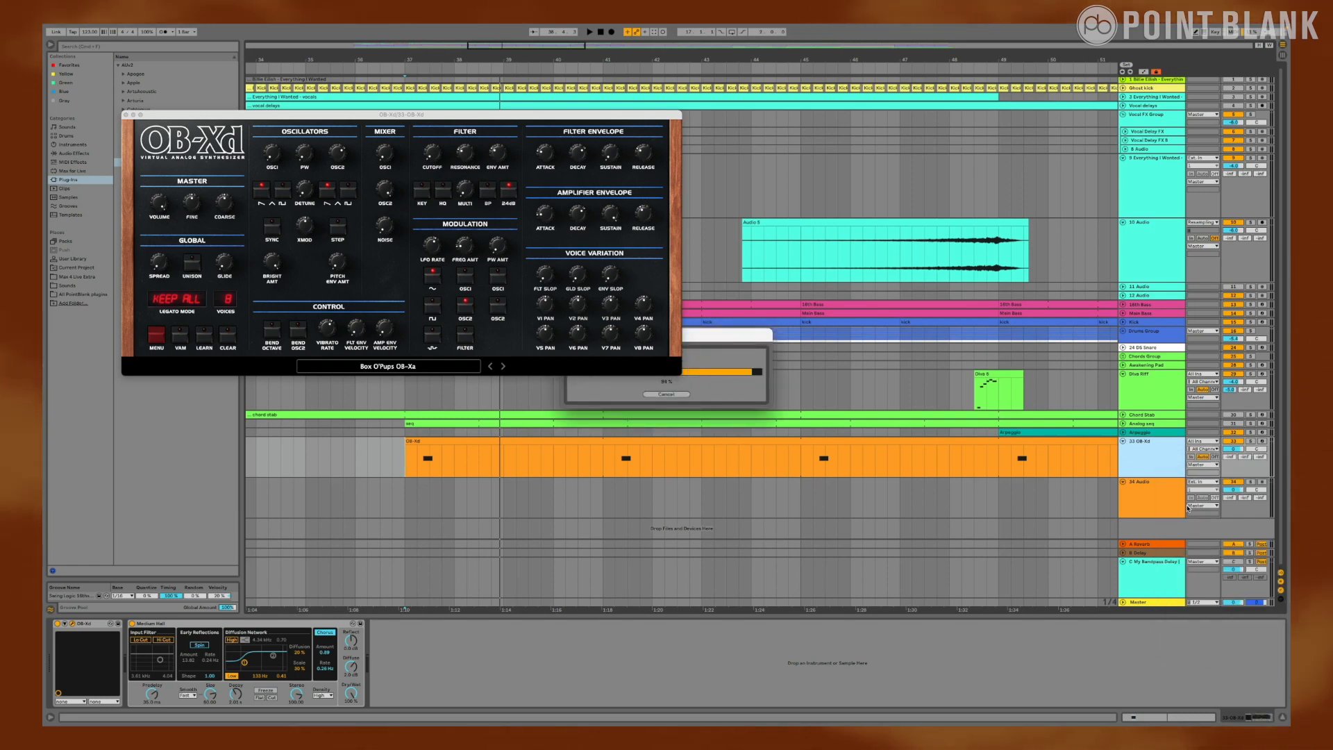
left_click(761, 440)
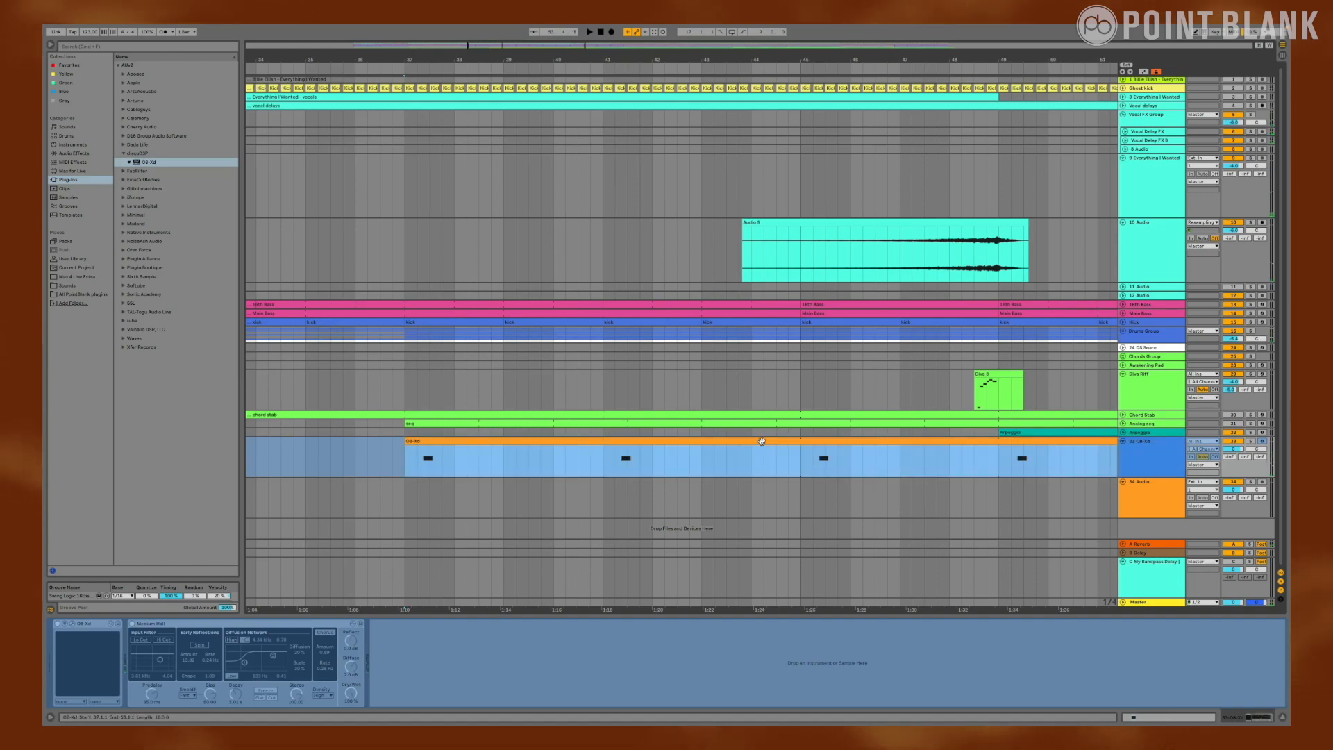
key("alt")
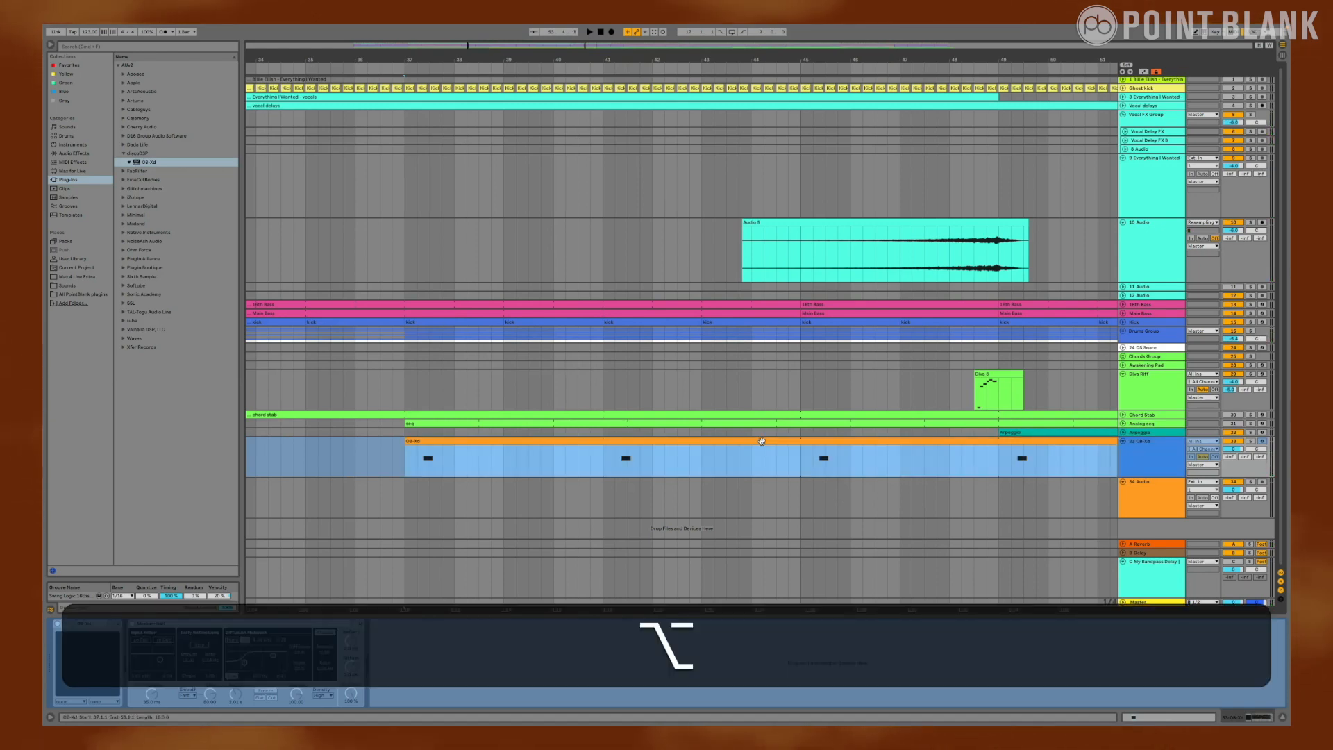
left_click_drag(762, 441, 762, 485)
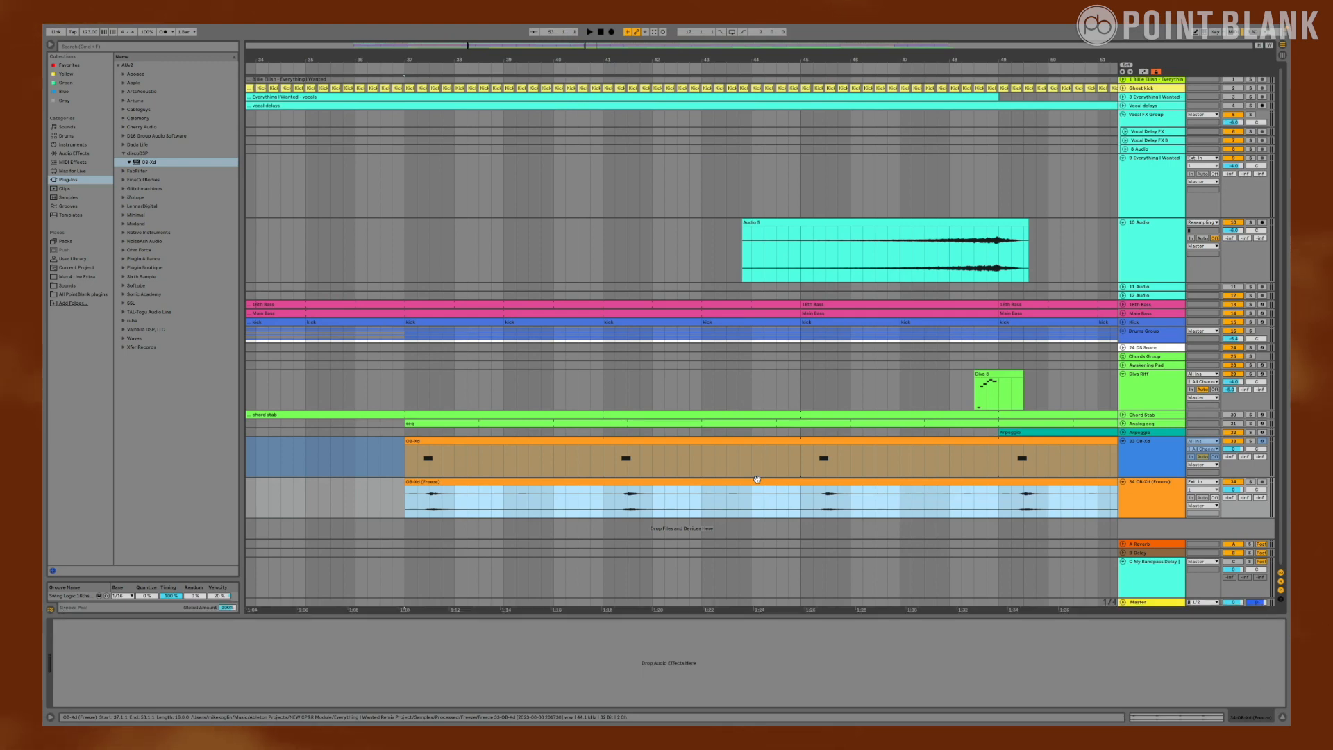
Step: Unfreeze the OB-Xd track and bypass its Medium Hall reverb
right_click(1153, 456)
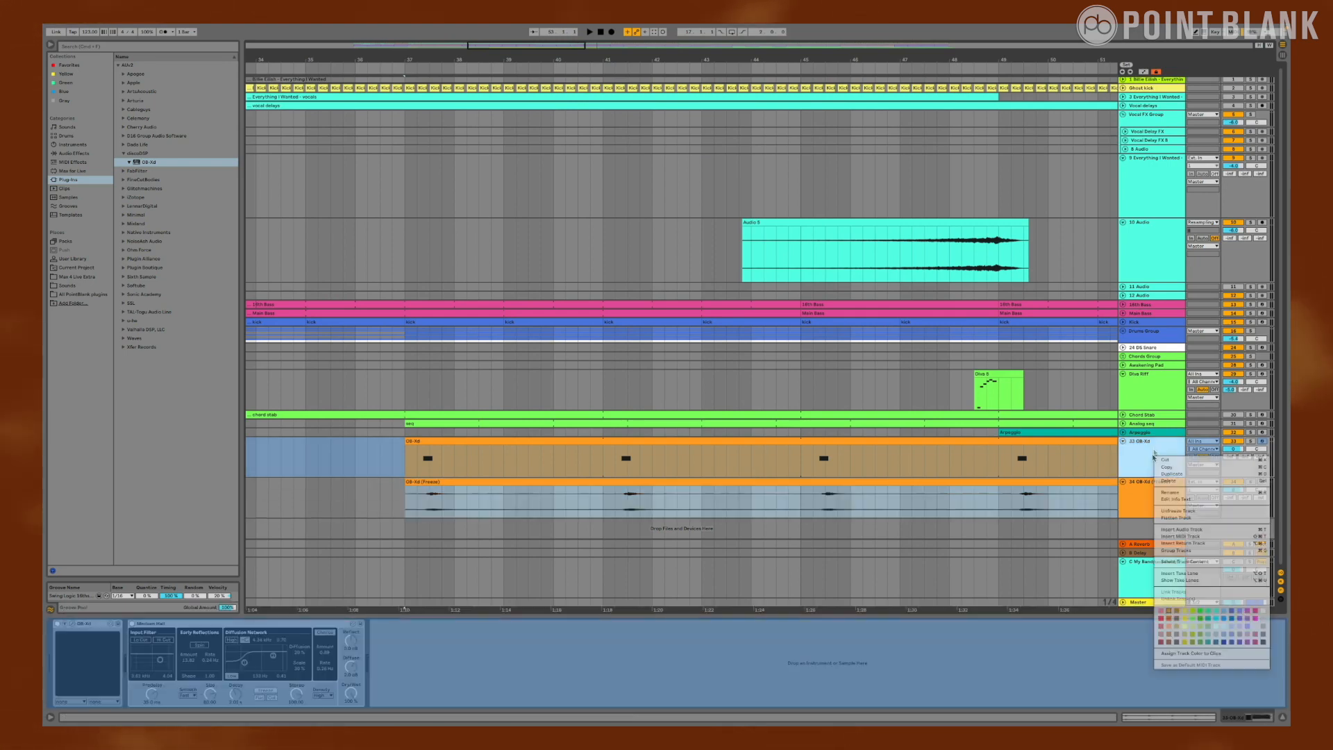
left_click(1176, 512)
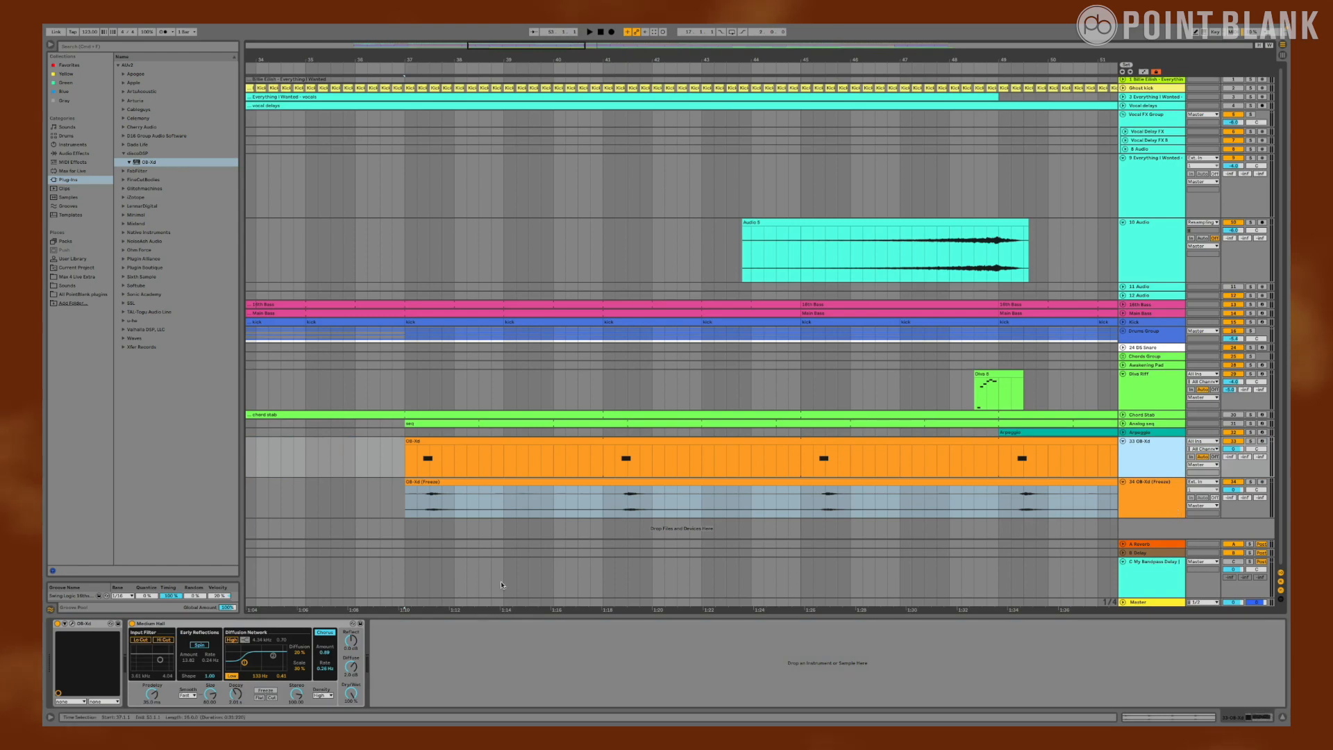
left_click(132, 624)
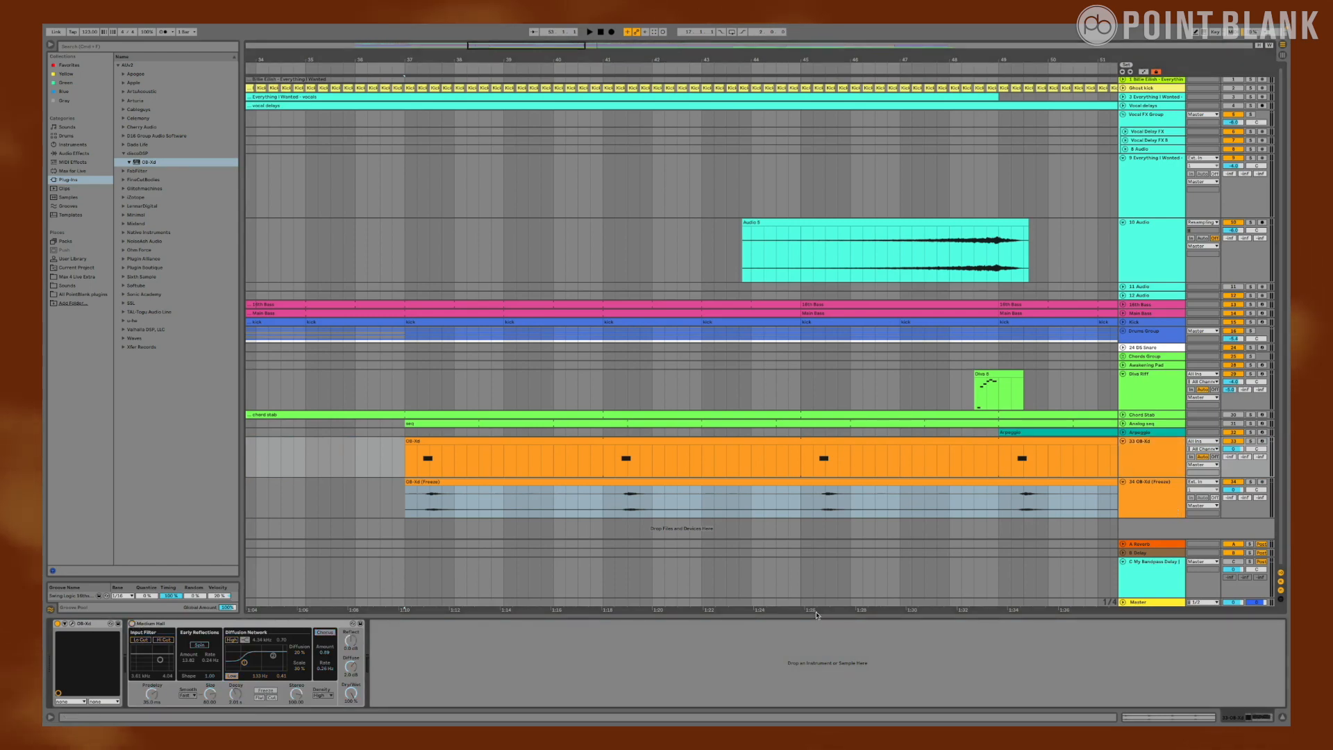
Step: Reverse the OB-Xd (Freeze) audio clip and shift it so its first swell lines up with the synth note after bar 37
left_click(896, 482)
key("r")
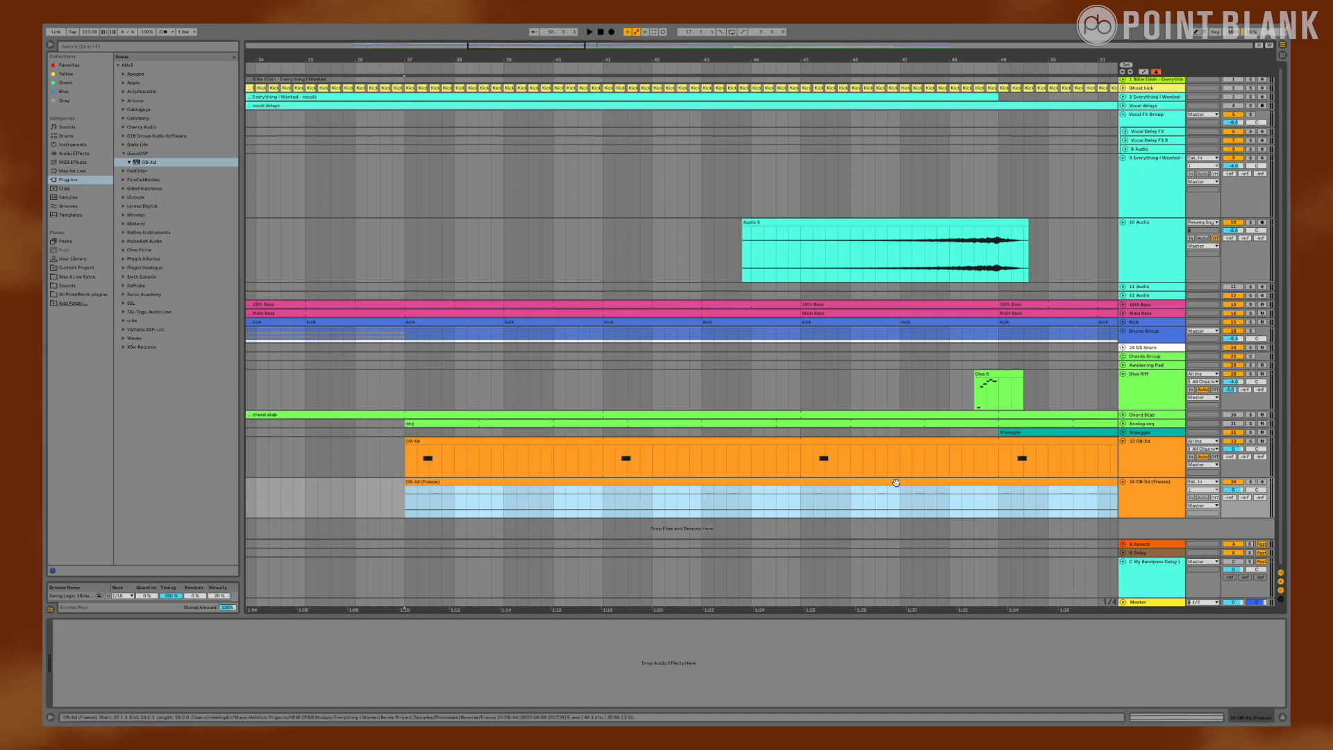
left_click_drag(809, 483, 661, 490)
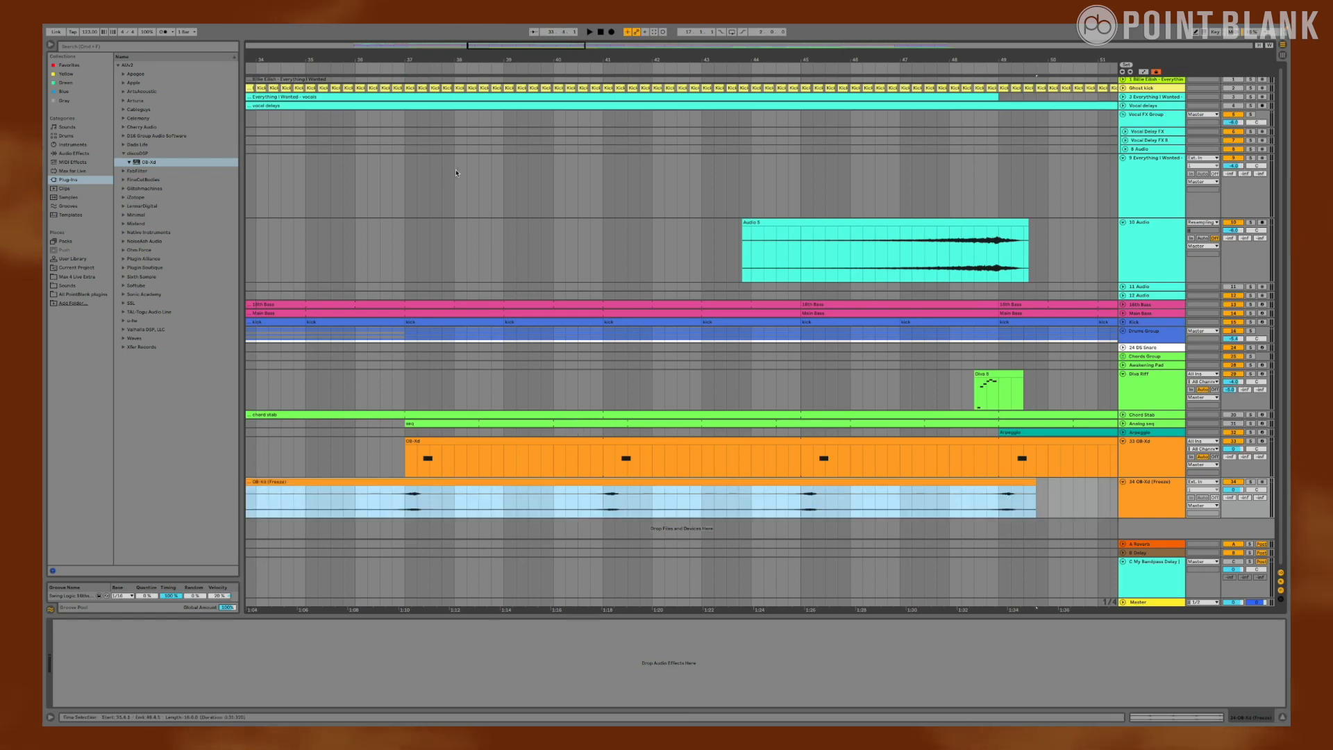
left_click_drag(404, 60, 412, 187)
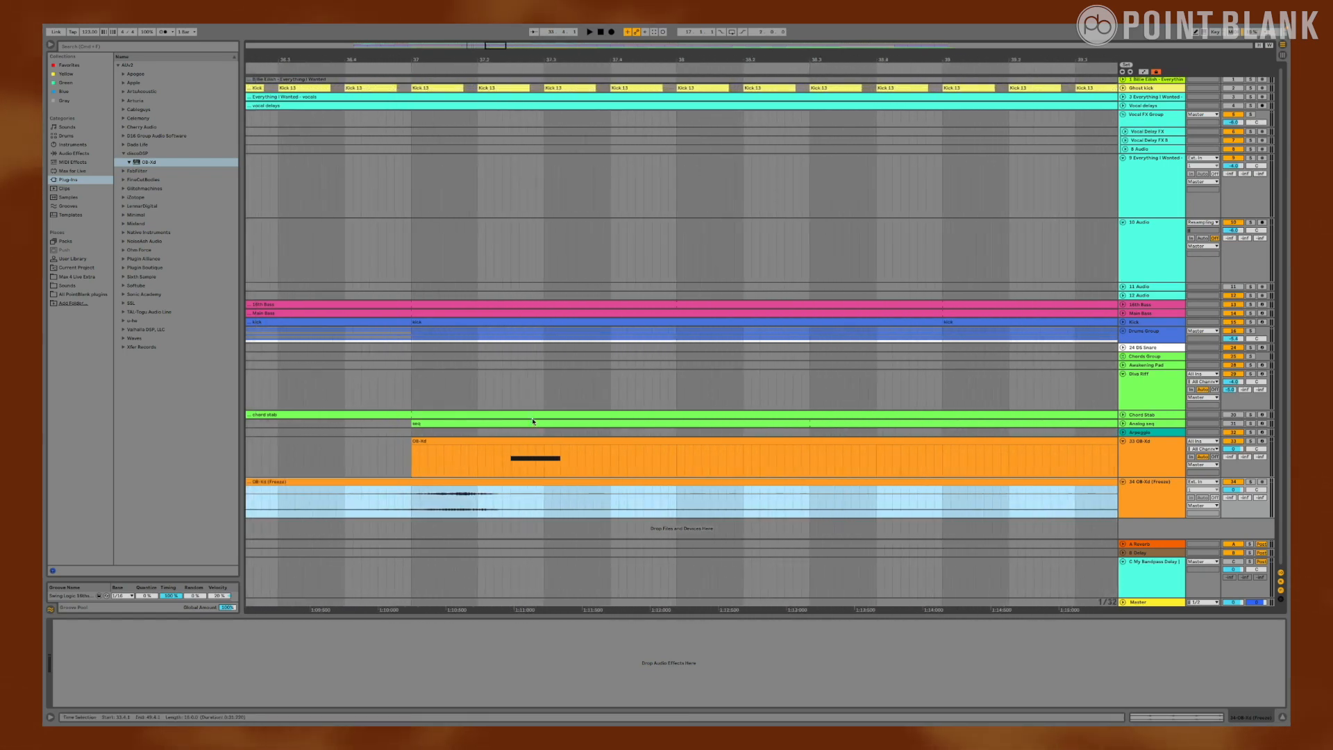
left_click_drag(522, 481, 572, 490)
Step: Audition the reversed OB-Xd reverb together with the original stab from bar 37
left_click(411, 501)
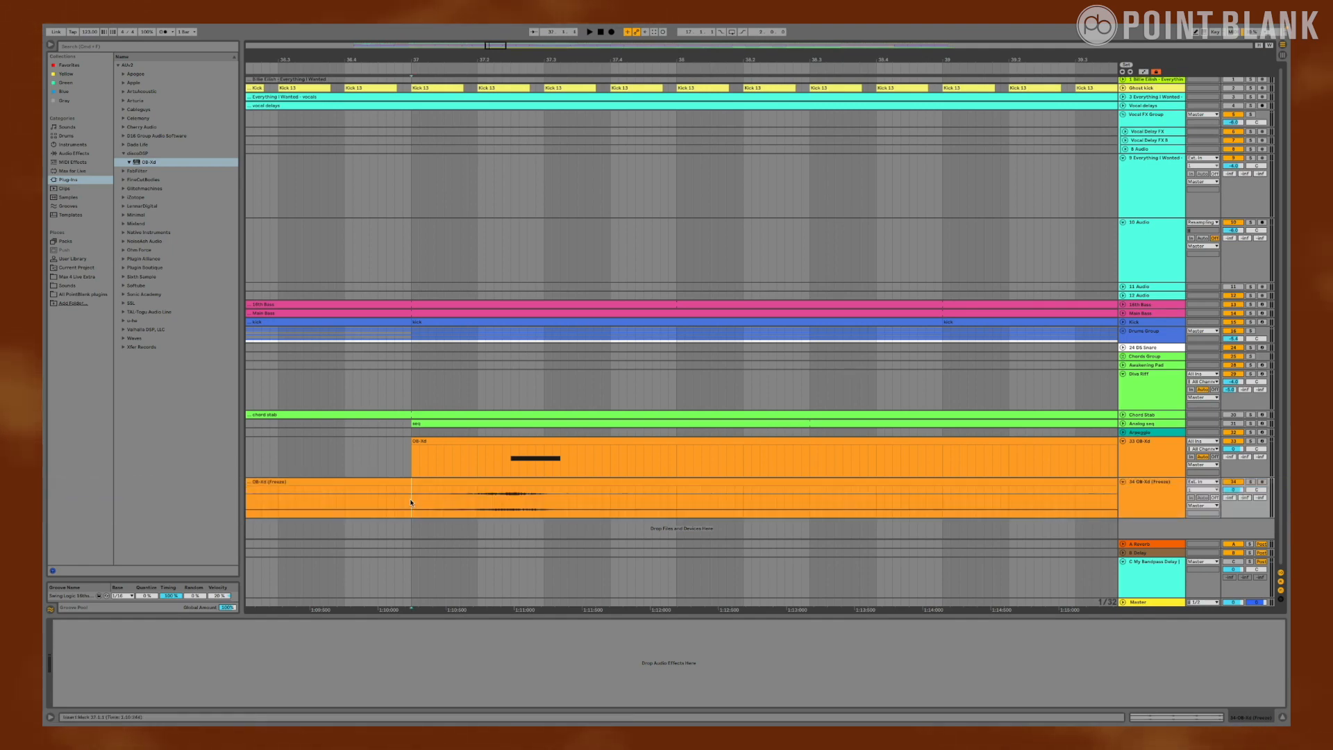
key("space")
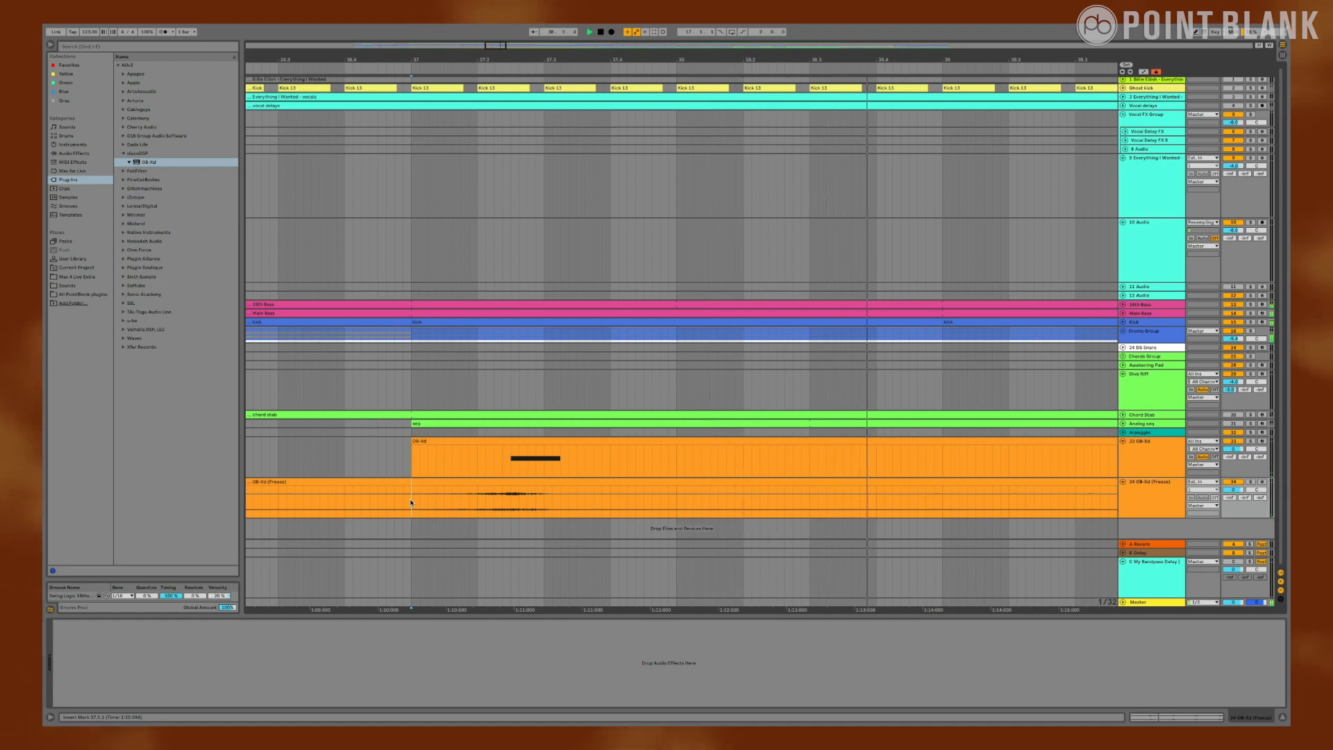
key("space")
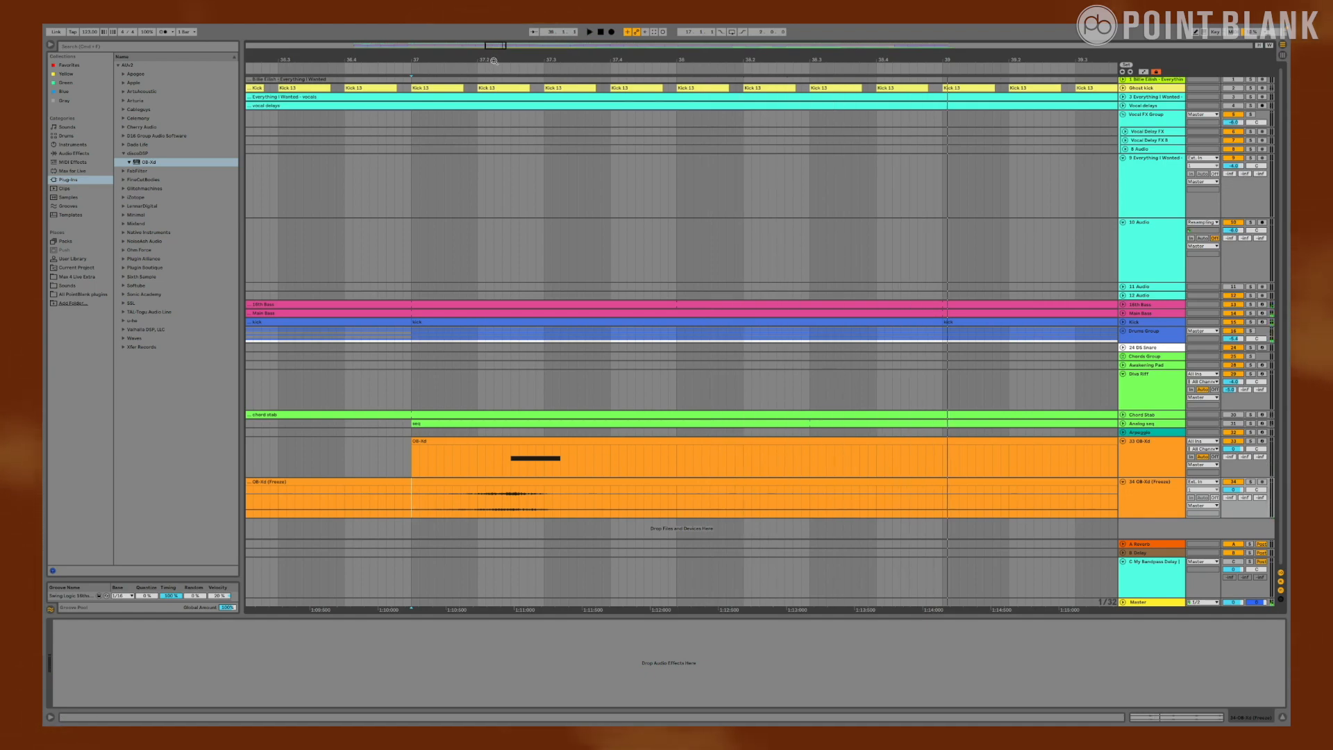
Step: Raise the OB-Xd track's A-Reverb send, re-enable the vocal tracks and play the section from bar 37
scroll(517, 109, "down", 5)
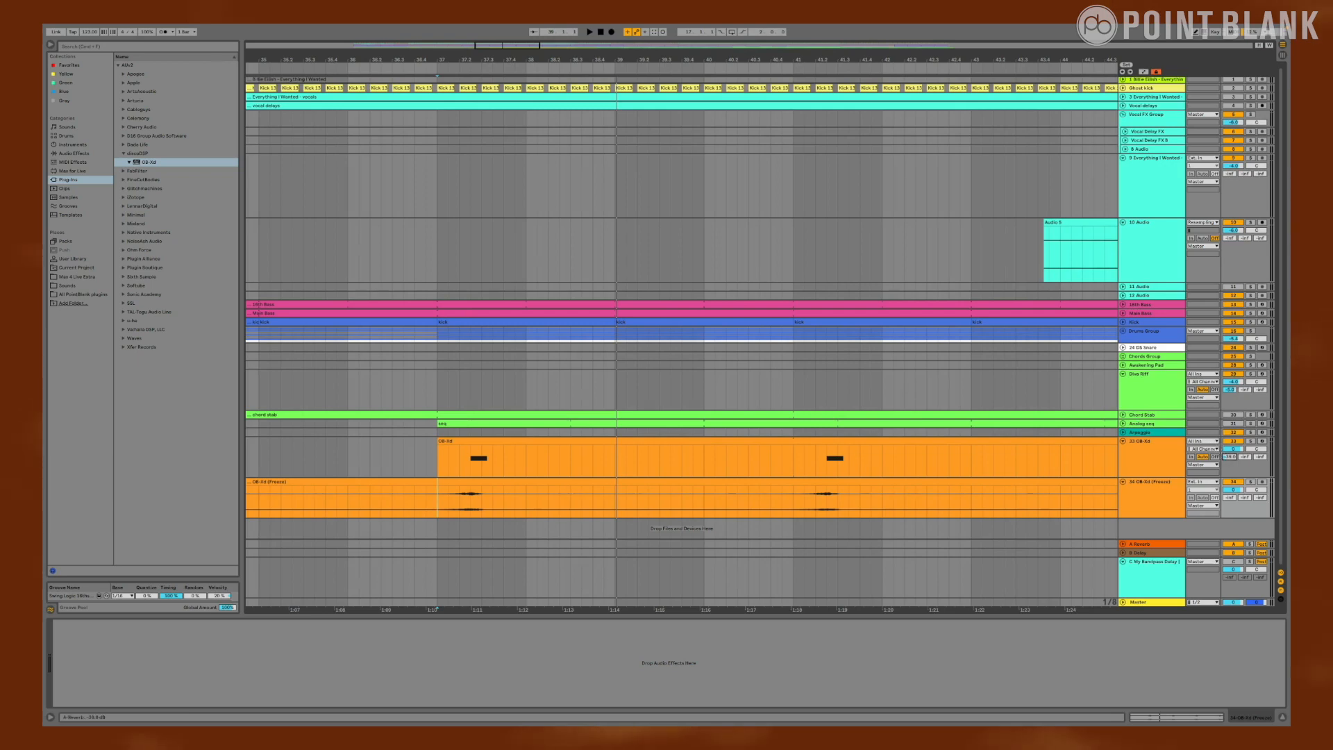
left_click_drag(1230, 457, 1230, 445)
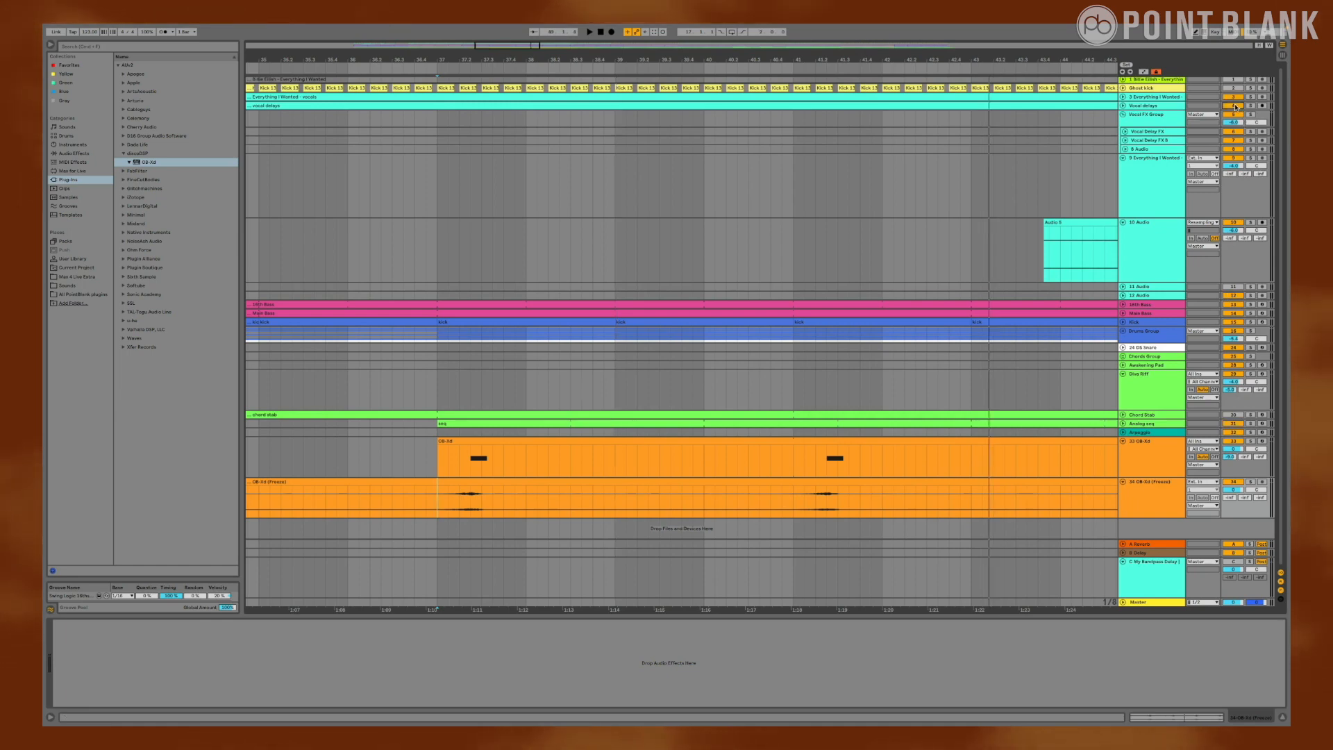
key("space")
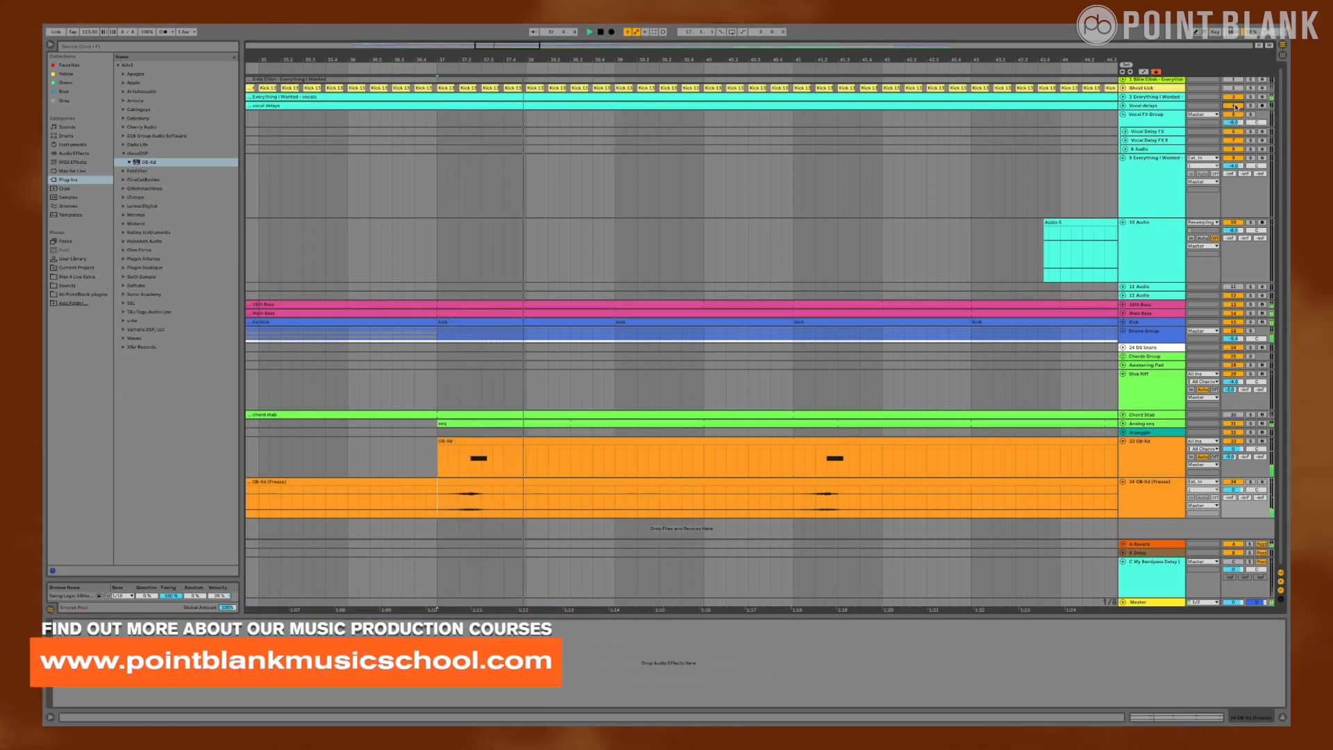